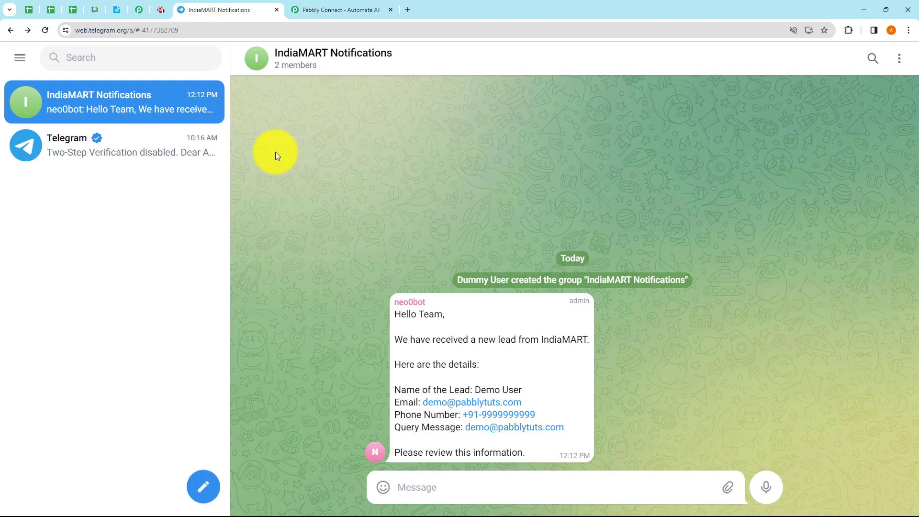
# Step: Sign in from the Pabbly Connect website and open the Pabbly Connect dashboard from the Pabbly apps overview
pyautogui.click(340, 13)
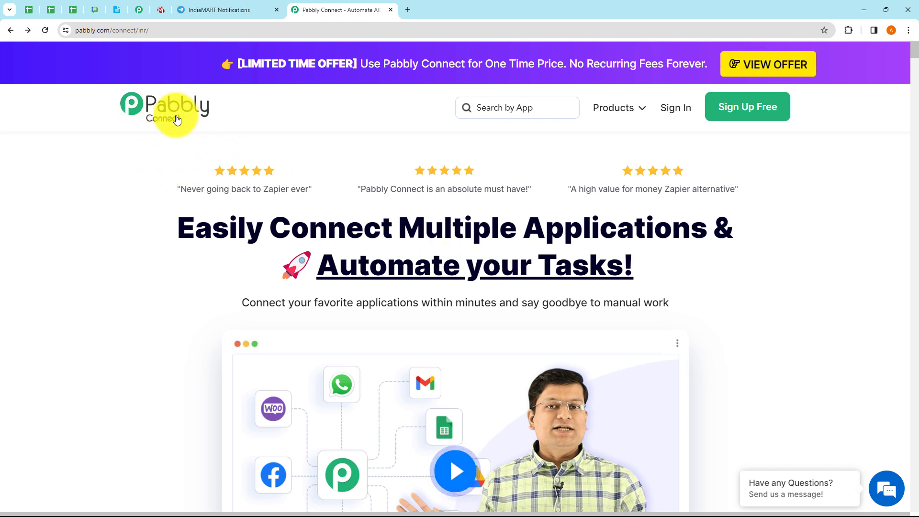
pyautogui.click(125, 30)
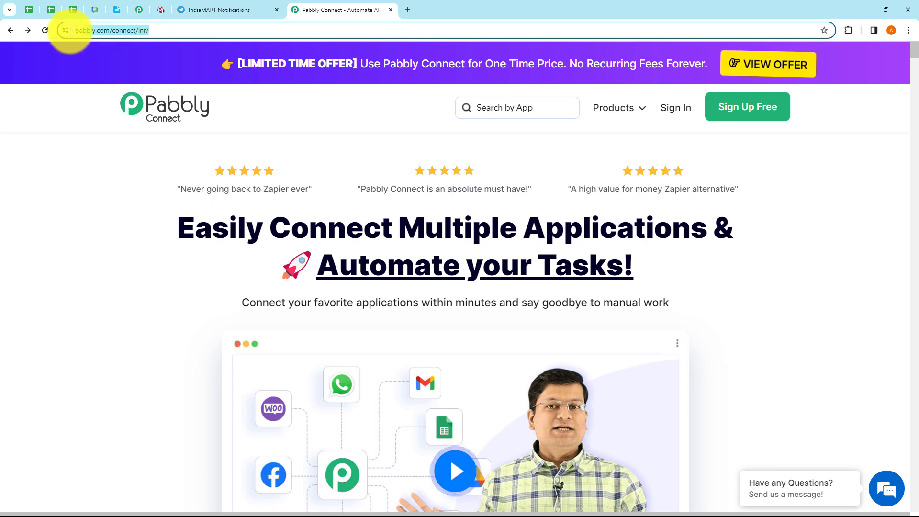
pyautogui.click(244, 126)
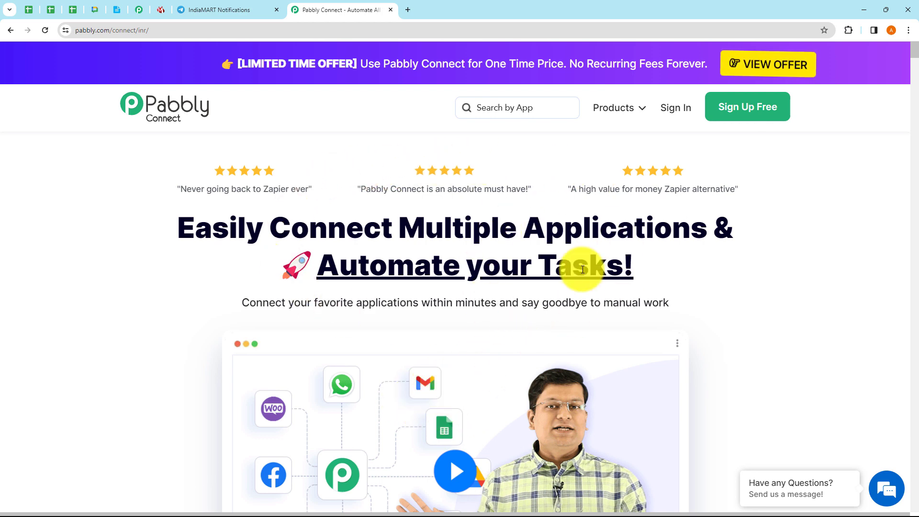
pyautogui.click(675, 116)
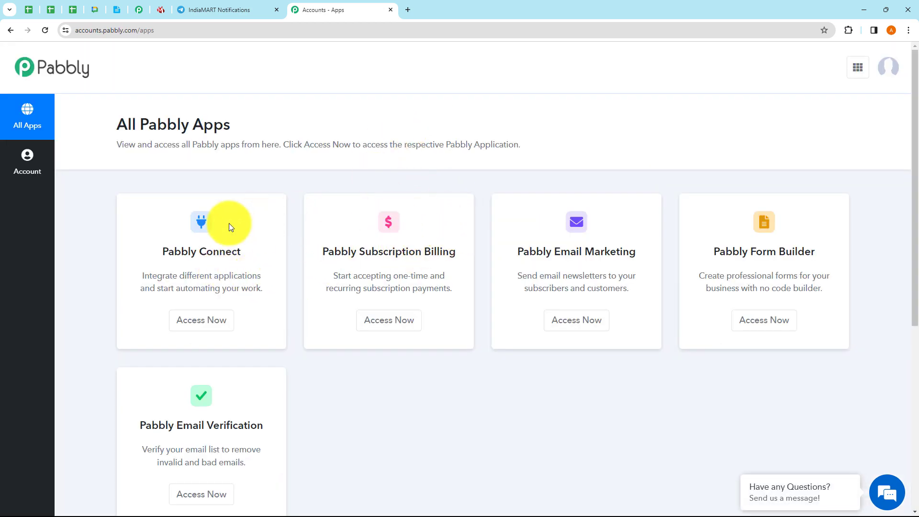
pyautogui.click(207, 326)
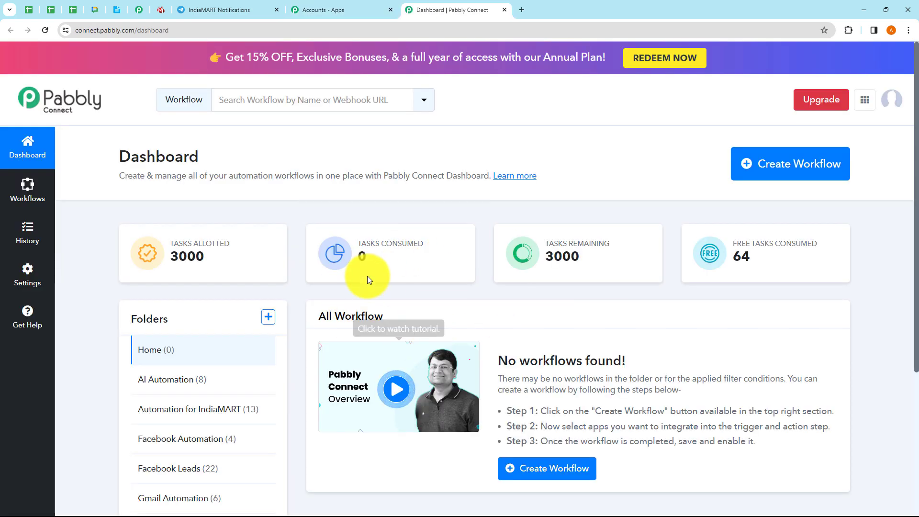
pyautogui.click(766, 175)
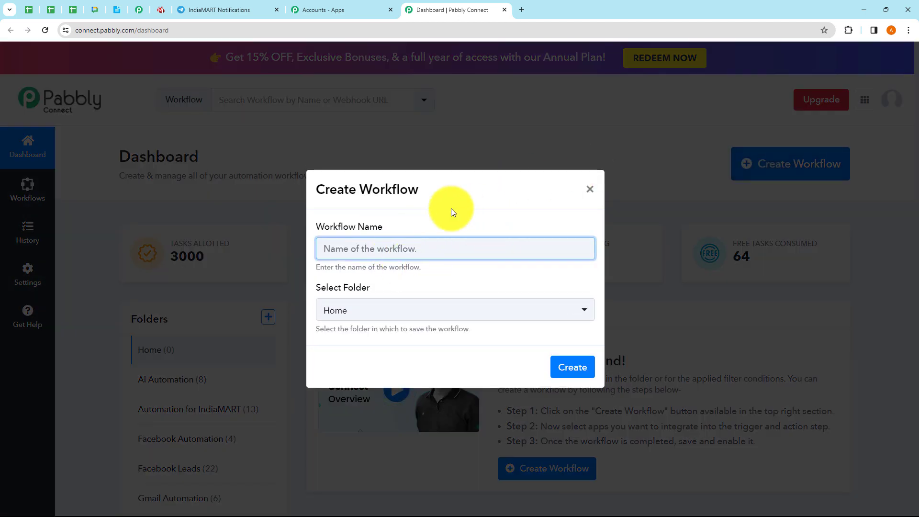
pyautogui.moveTo(331, 267); pyautogui.dragTo(455, 271)
pyautogui.click(455, 271)
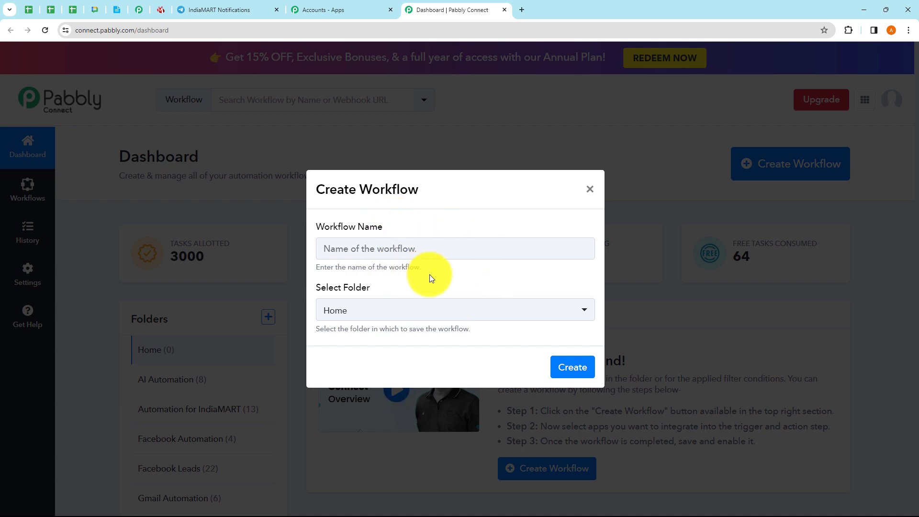
pyautogui.click(392, 311)
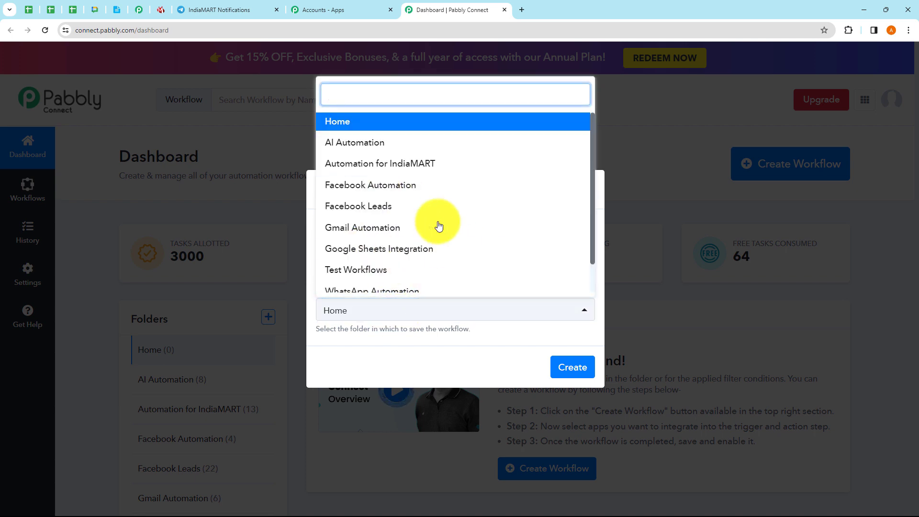
pyautogui.scroll(-2, 380, 240)
pyautogui.scroll(2, 421, 261)
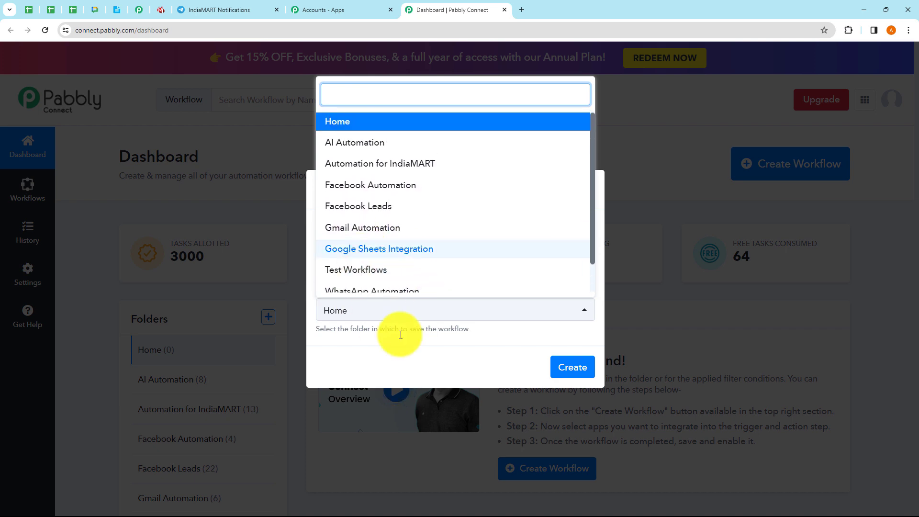
pyautogui.click(429, 355)
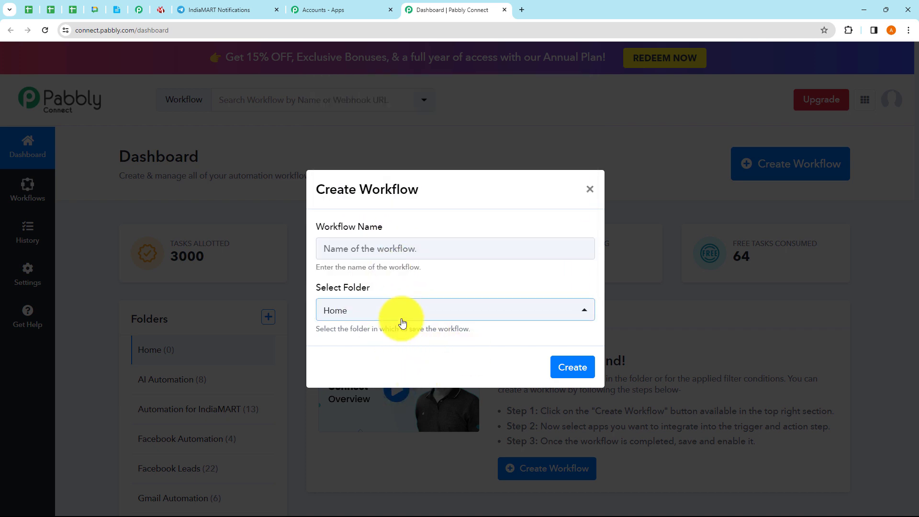
pyautogui.click(590, 190)
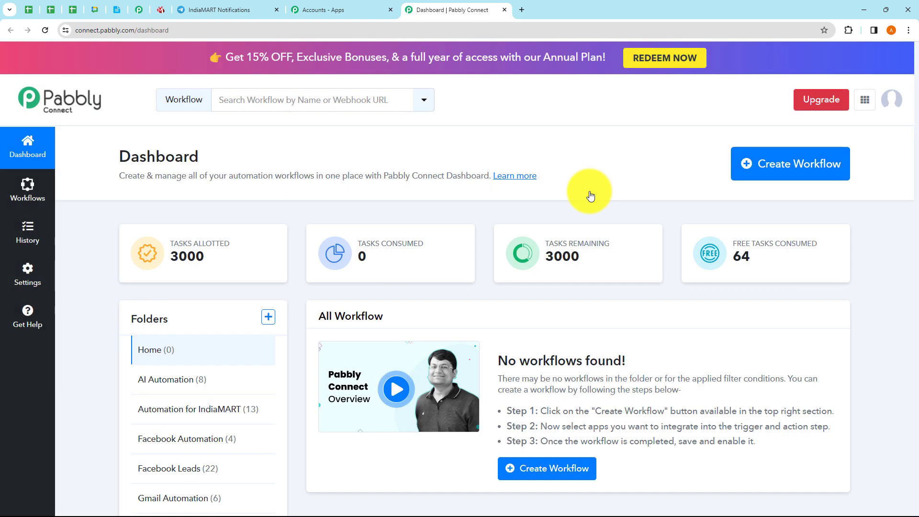
pyautogui.click(269, 317)
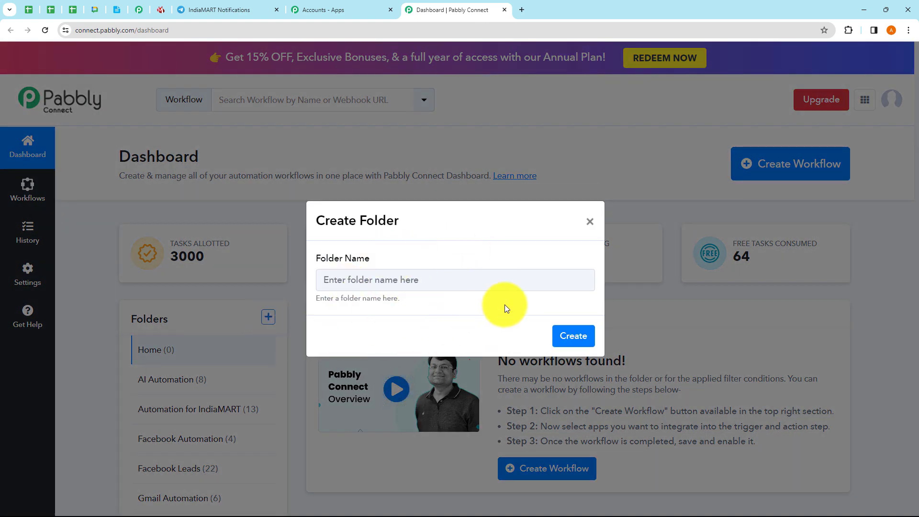
pyautogui.click(591, 221)
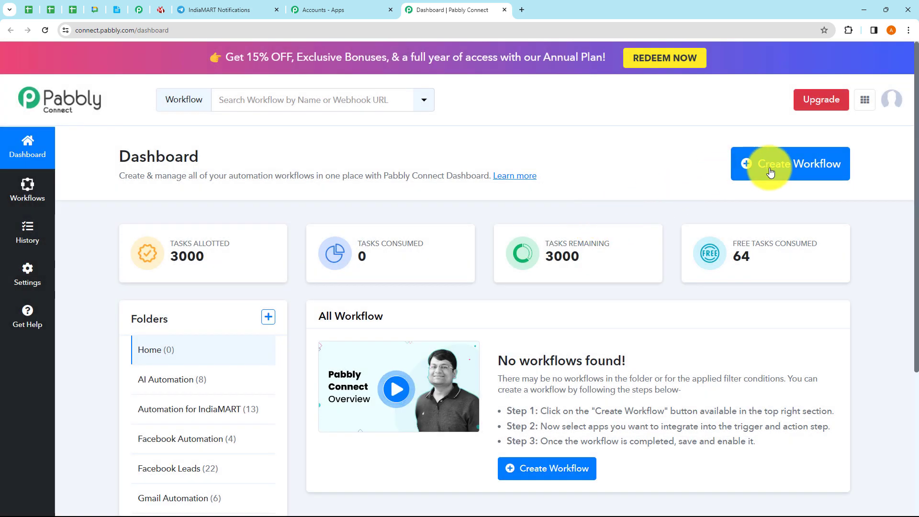
# Step: Create a workflow named "IndiaMART Automation" in the "Automation for IndiaMART" folder
pyautogui.click(772, 166)
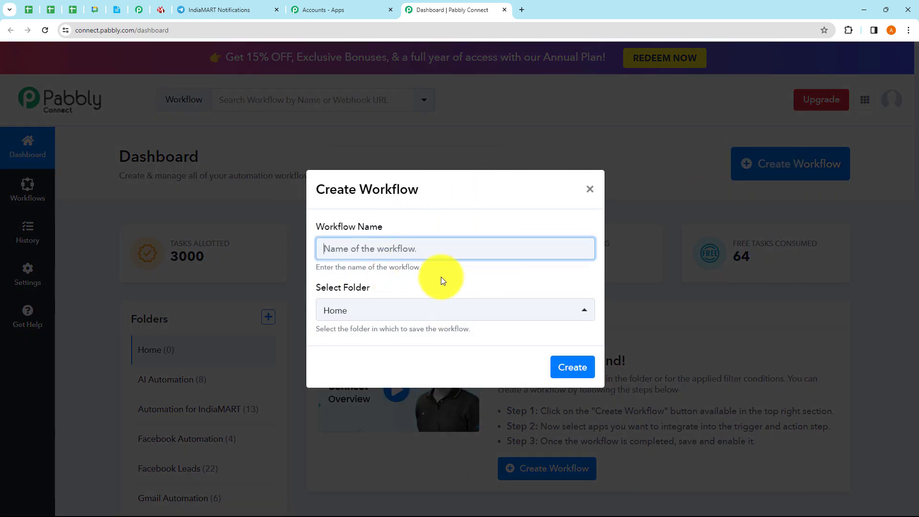
pyautogui.write('IndiaMART Automation')
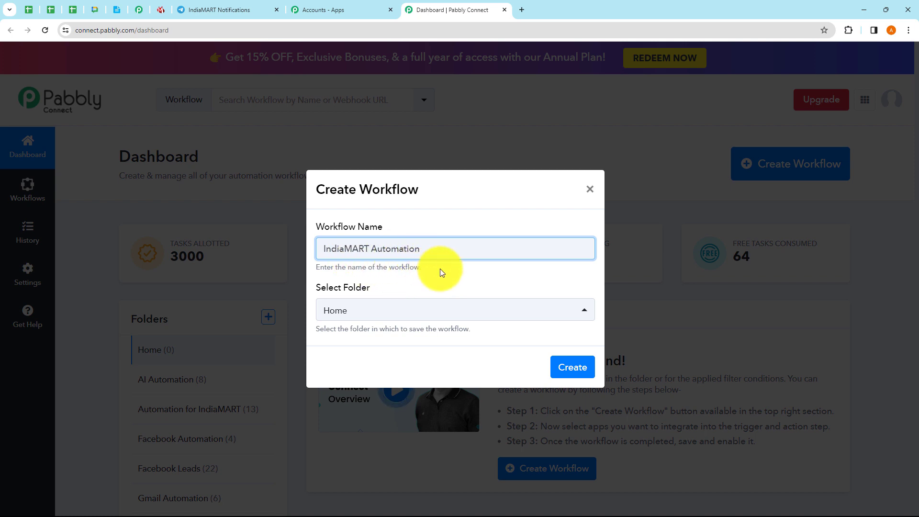
pyautogui.click(401, 310)
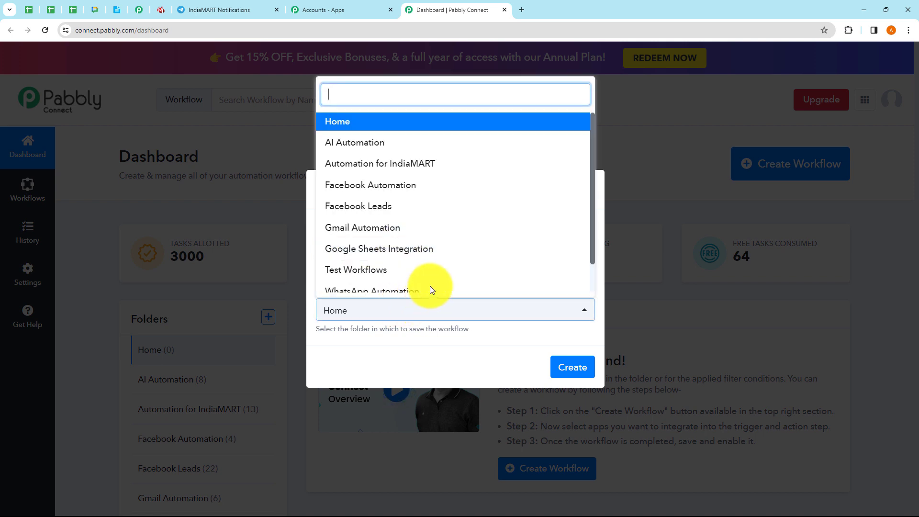
pyautogui.click(380, 166)
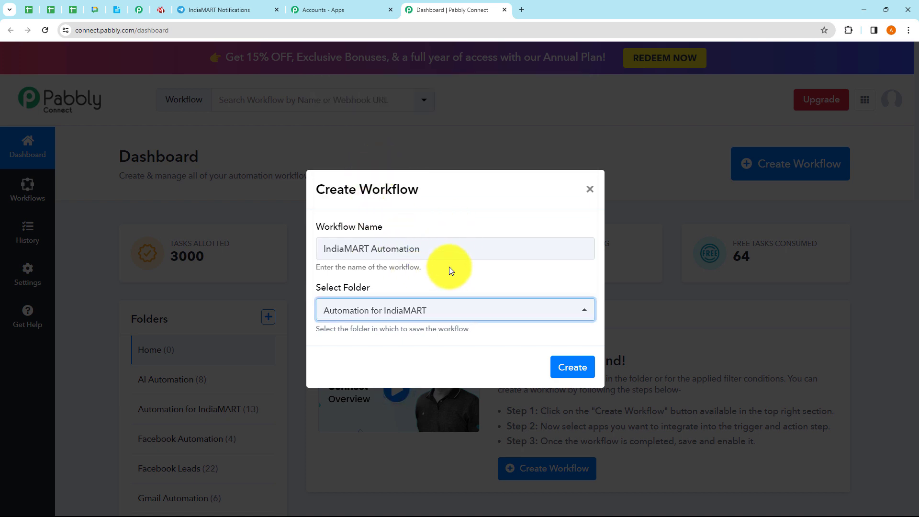
pyautogui.click(565, 372)
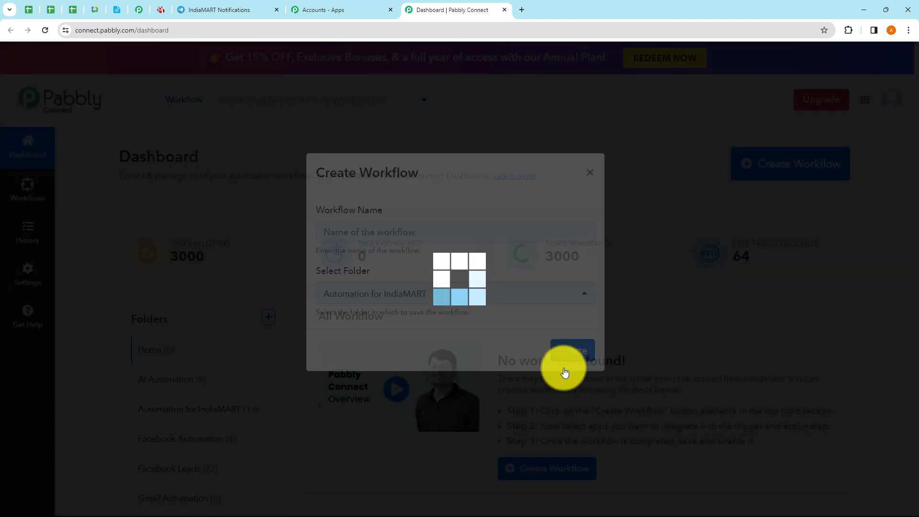
pyautogui.click(496, 199)
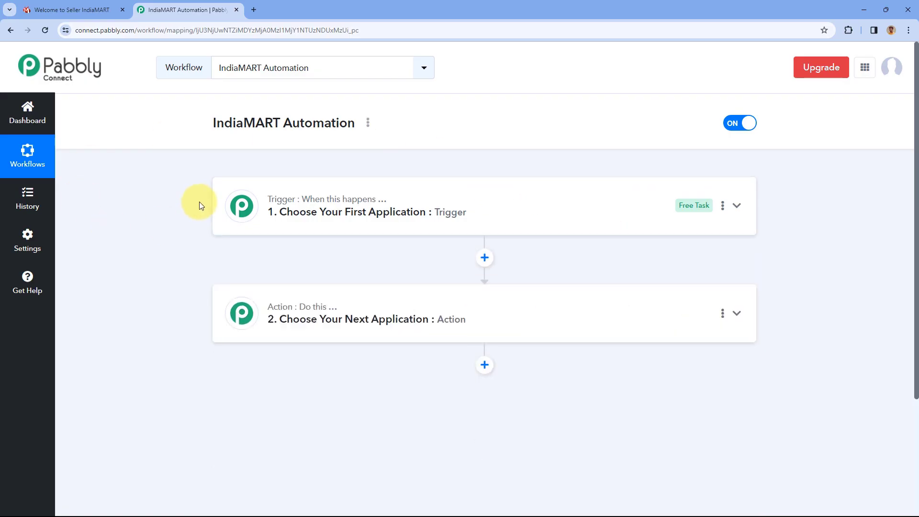
# Step: Set the workflow's trigger application to IndiaMART with New Leads as the trigger event
pyautogui.scroll(-1, 182, 201)
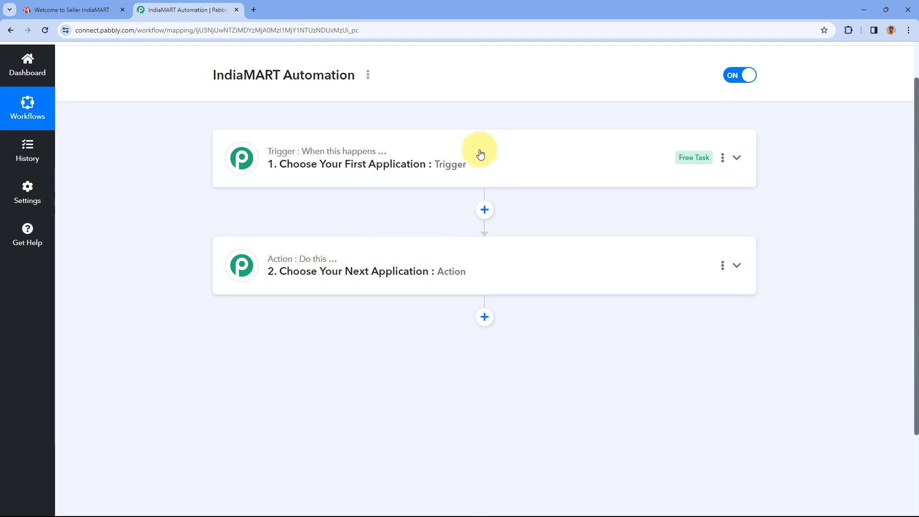
pyautogui.click(446, 139)
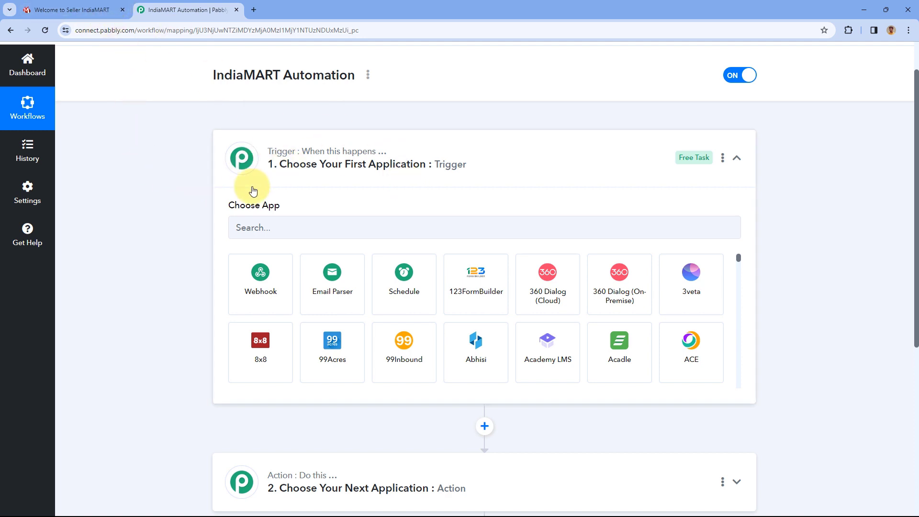
pyautogui.click(239, 219)
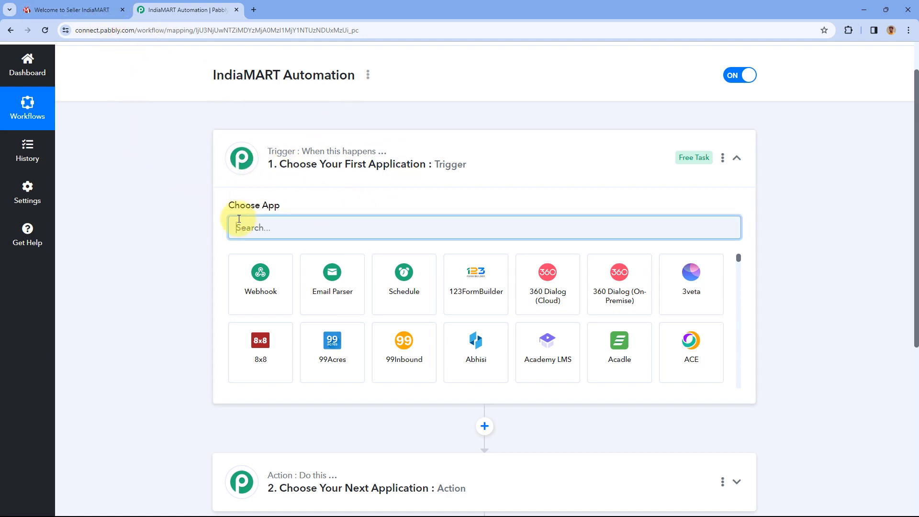
pyautogui.write('IndiaMART')
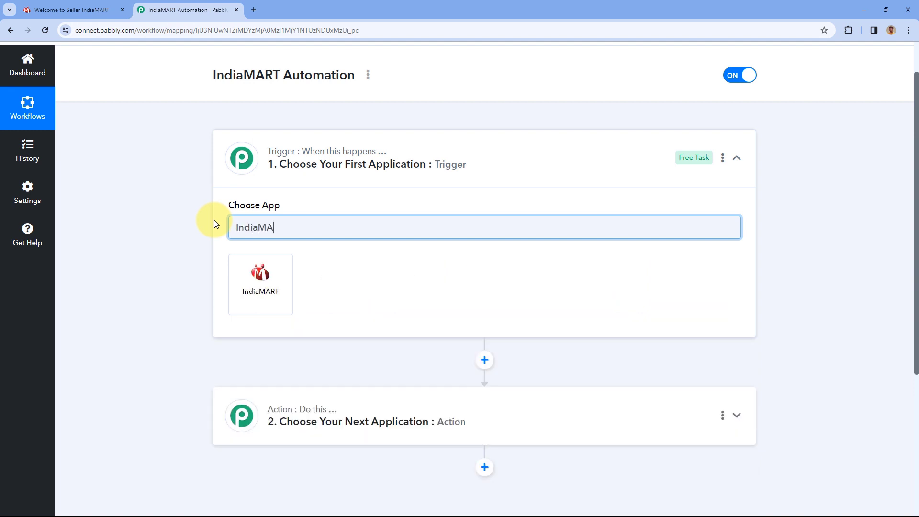
pyautogui.click(257, 274)
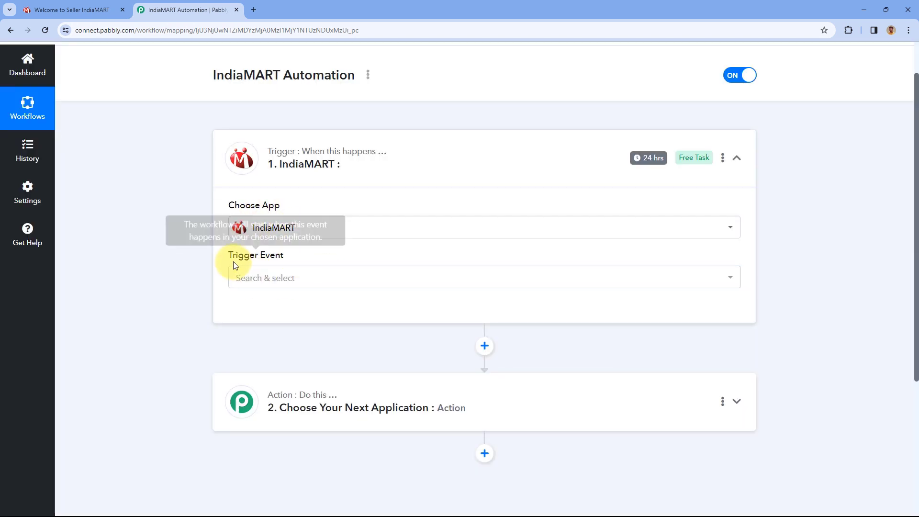
pyautogui.click(311, 283)
pyautogui.click(253, 332)
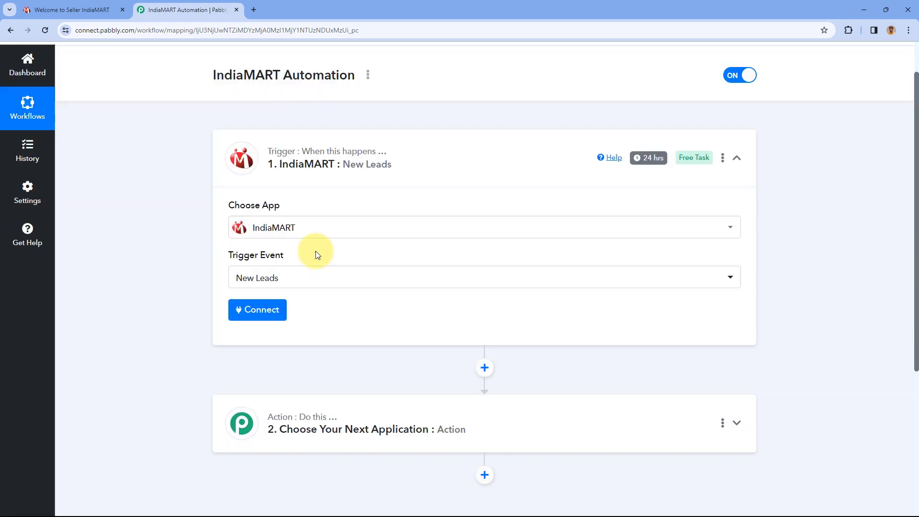
# Step: Start a new IndiaMART connection for the trigger and open the CRM API page from the IndiaMART seller account settings
pyautogui.click(257, 310)
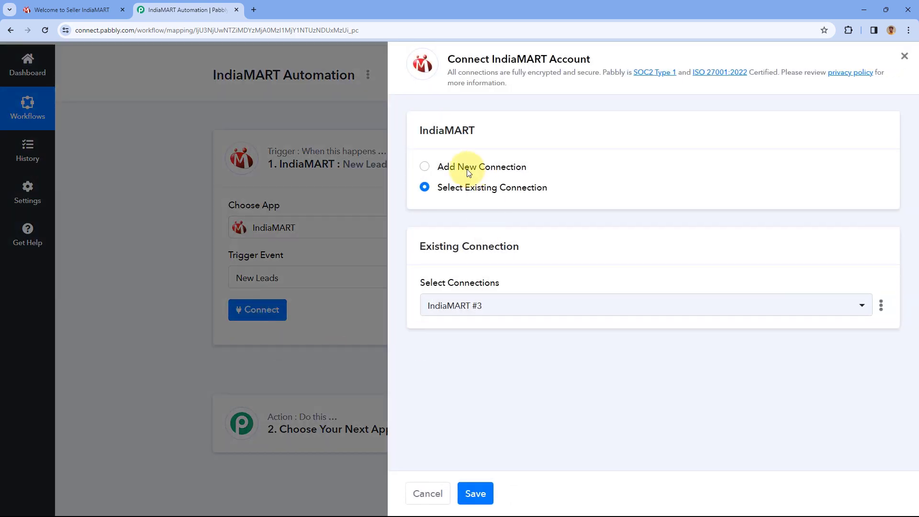
pyautogui.click(424, 167)
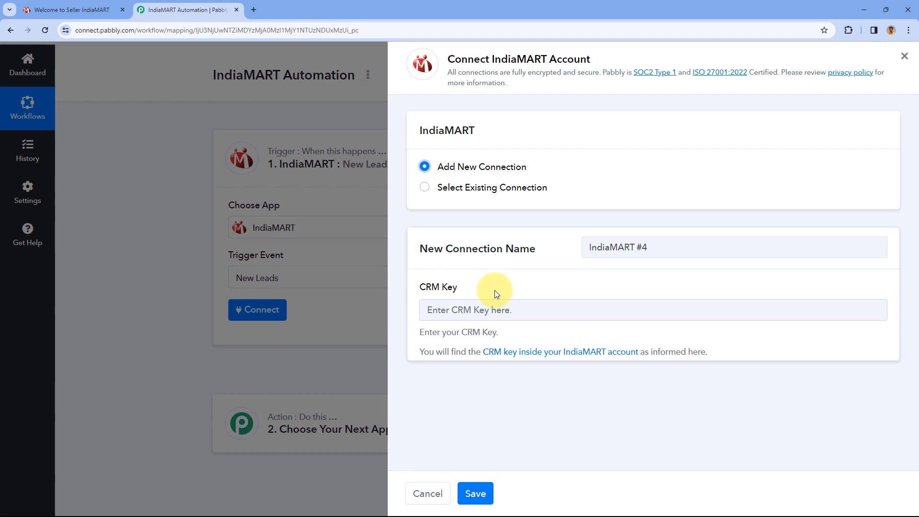
pyautogui.click(72, 10)
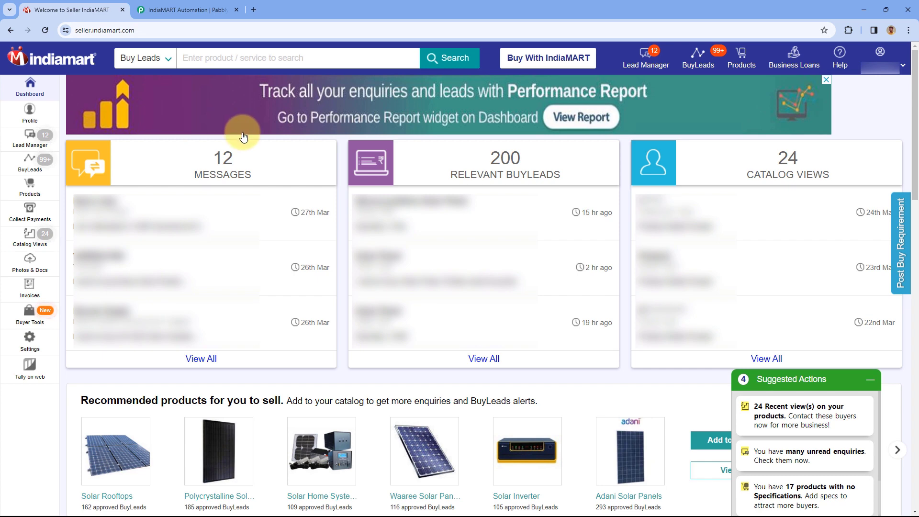
pyautogui.click(42, 342)
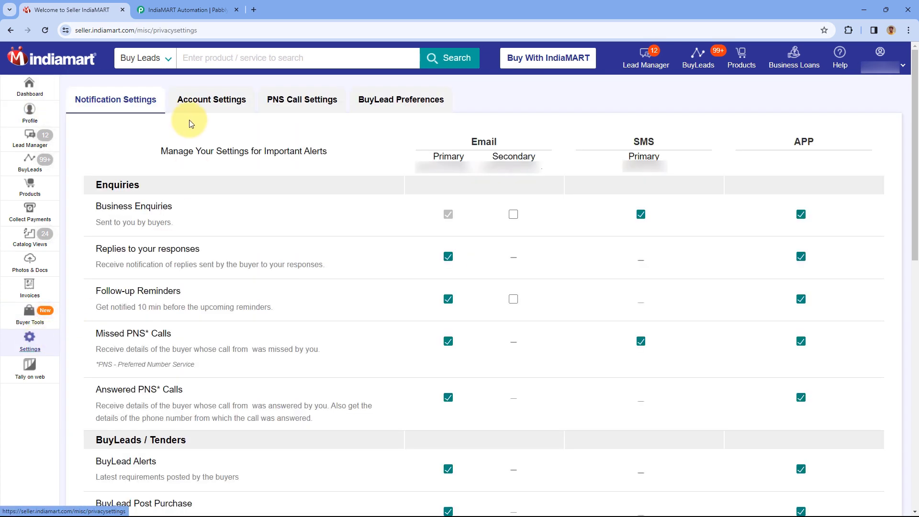
pyautogui.click(204, 109)
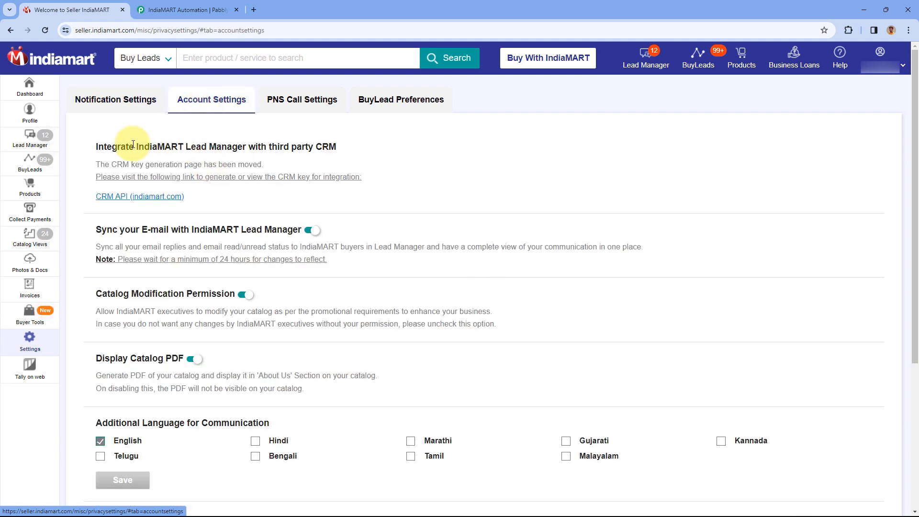
pyautogui.click(131, 203)
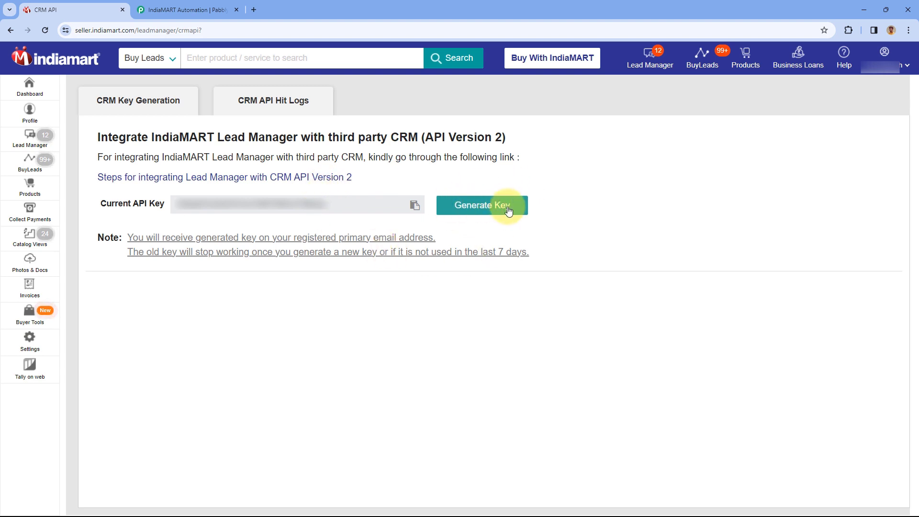
# Step: Copy the current IndiaMART API key into the CRM Key field of the new connection in Pabbly Connect and save it
pyautogui.click(415, 205)
pyautogui.click(540, 90)
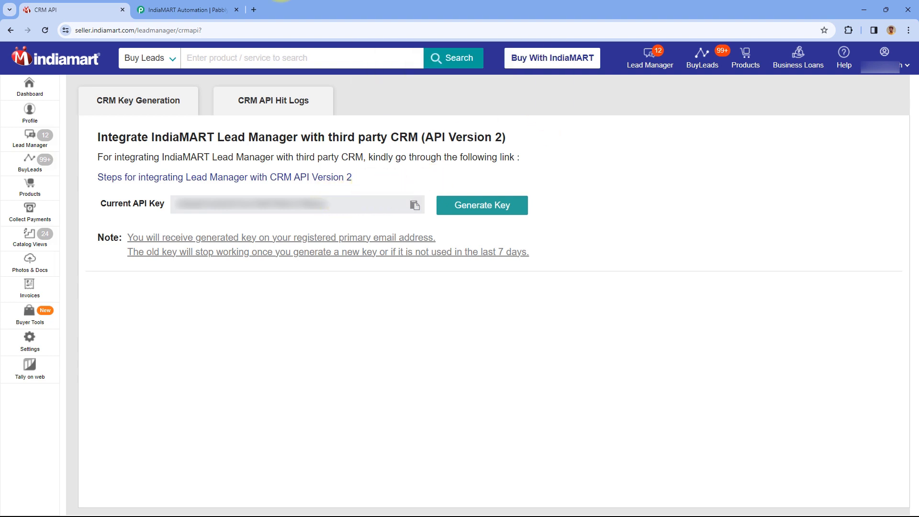
pyautogui.click(201, 5)
pyautogui.rightClick(445, 311)
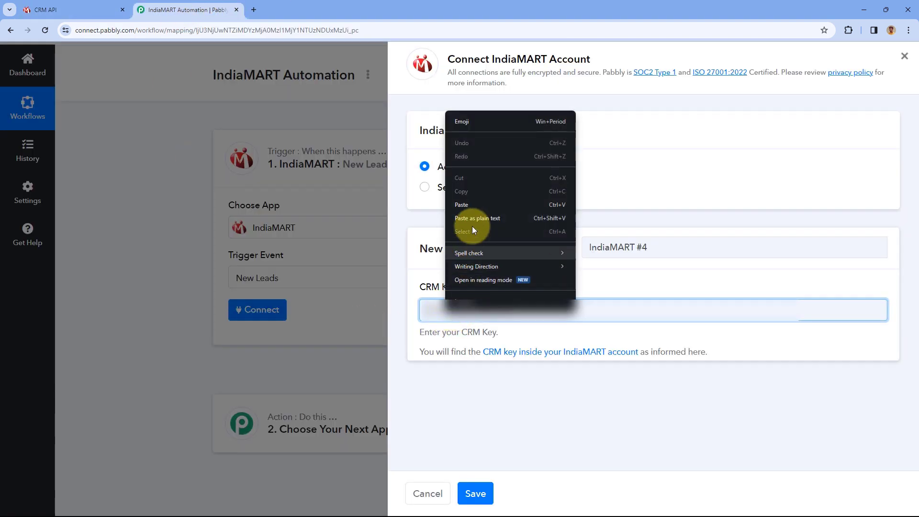
pyautogui.click(470, 204)
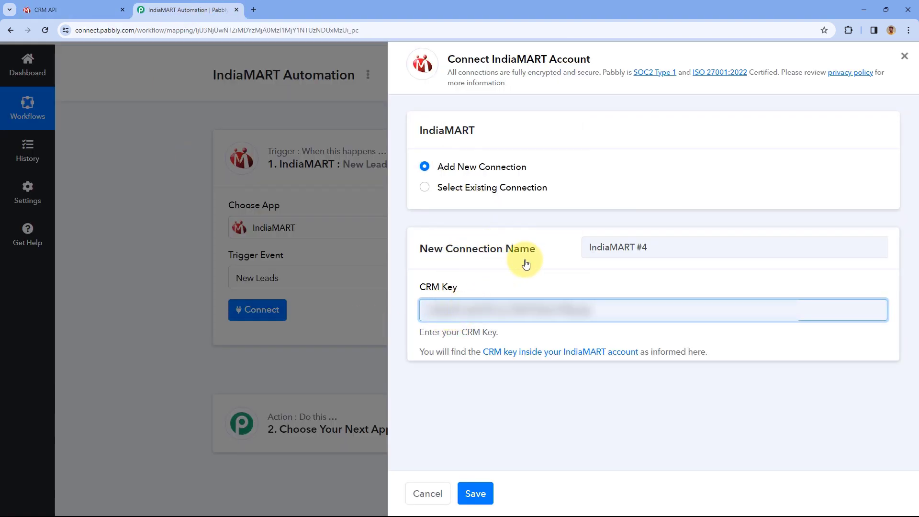
pyautogui.click(476, 493)
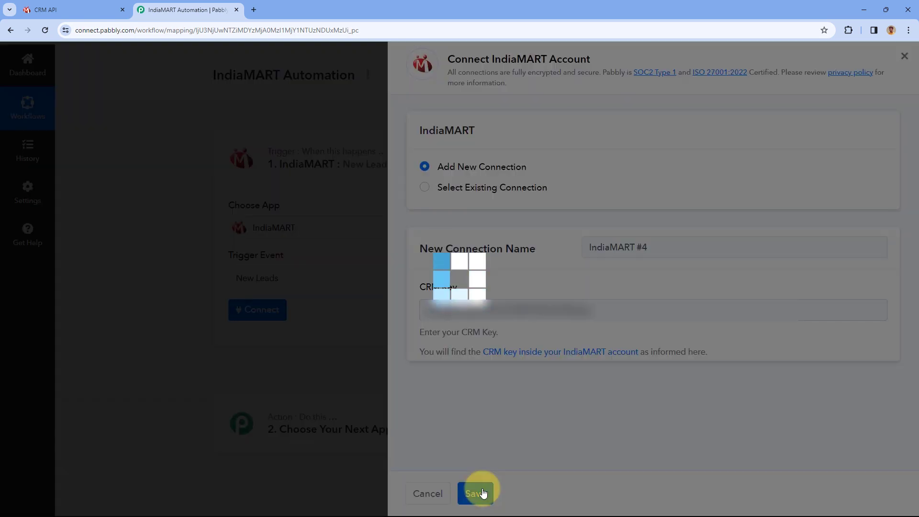
# Step: Save the IndiaMART New Leads trigger and send a test request to capture a lead response
pyautogui.scroll(-1, 183, 268)
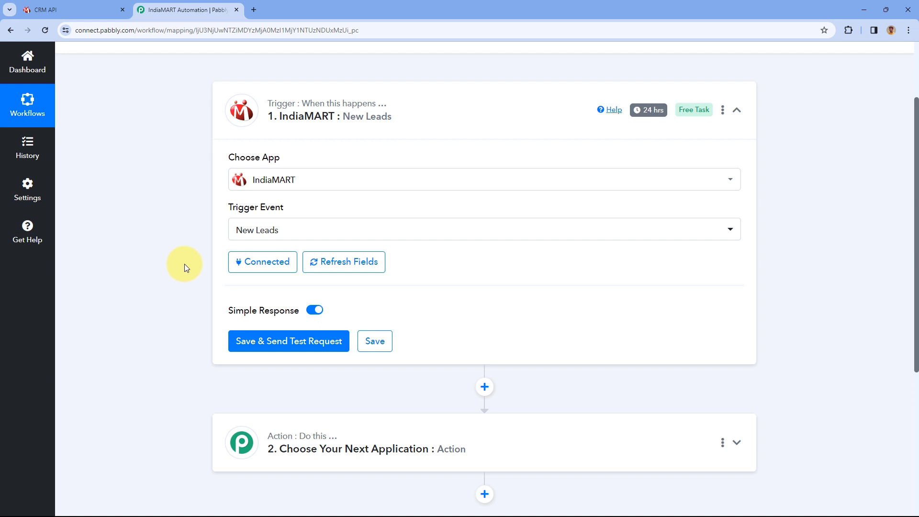
pyautogui.scroll(-2, 187, 259)
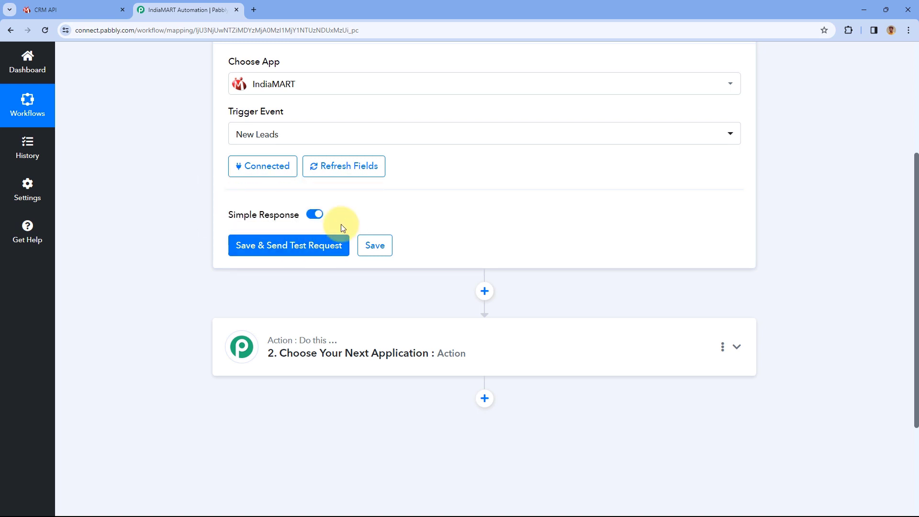
pyautogui.click(303, 243)
pyautogui.scroll(-2, 464, 263)
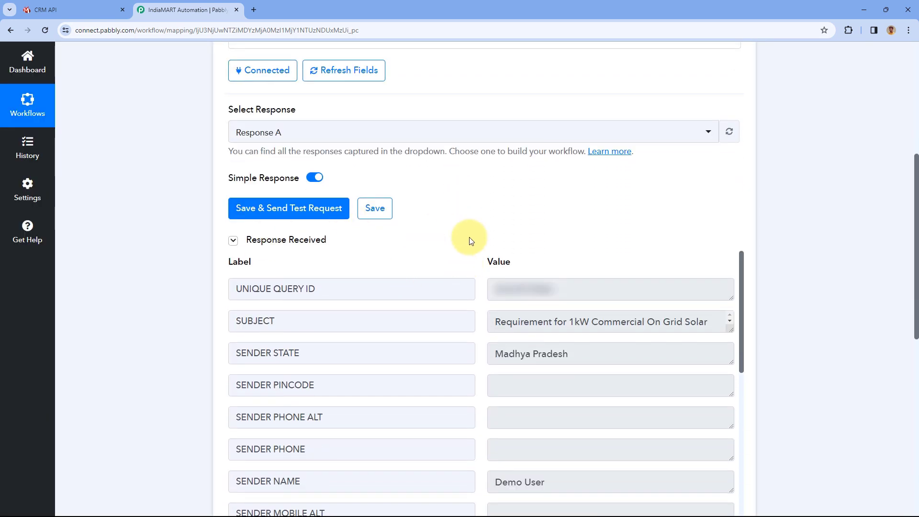
# Step: Examine the subject, sender state, sender name, sender mobile and sender email fields in the received lead response
pyautogui.scroll(-3, 467, 235)
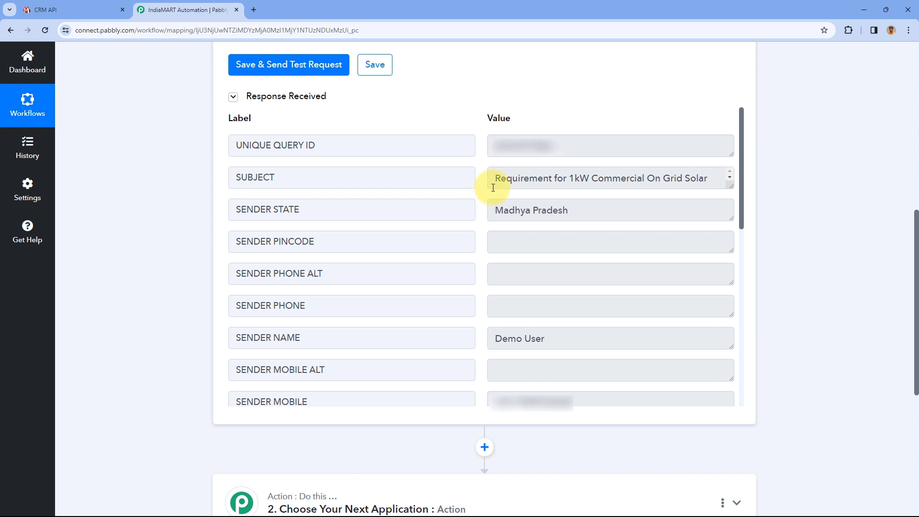
pyautogui.moveTo(730, 187); pyautogui.dragTo(730, 216)
pyautogui.moveTo(607, 194); pyautogui.dragTo(494, 172)
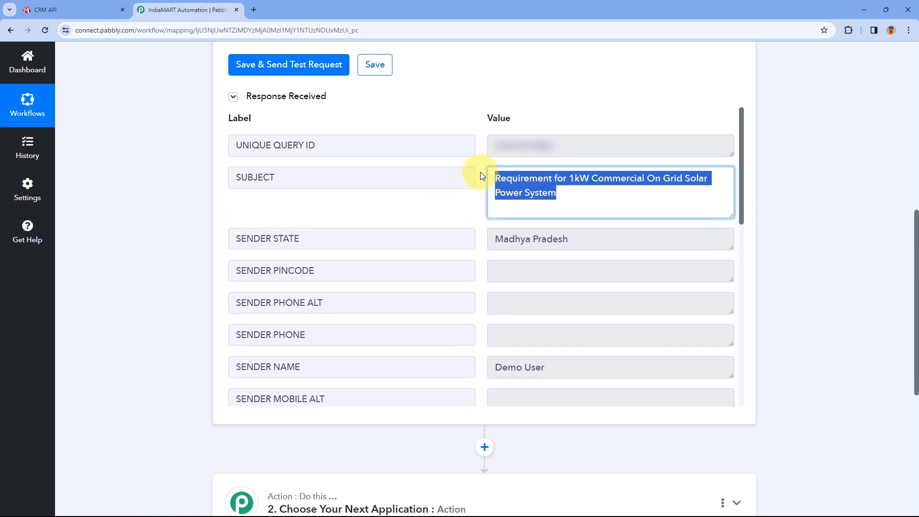
pyautogui.click(482, 175)
pyautogui.moveTo(567, 145); pyautogui.dragTo(476, 150)
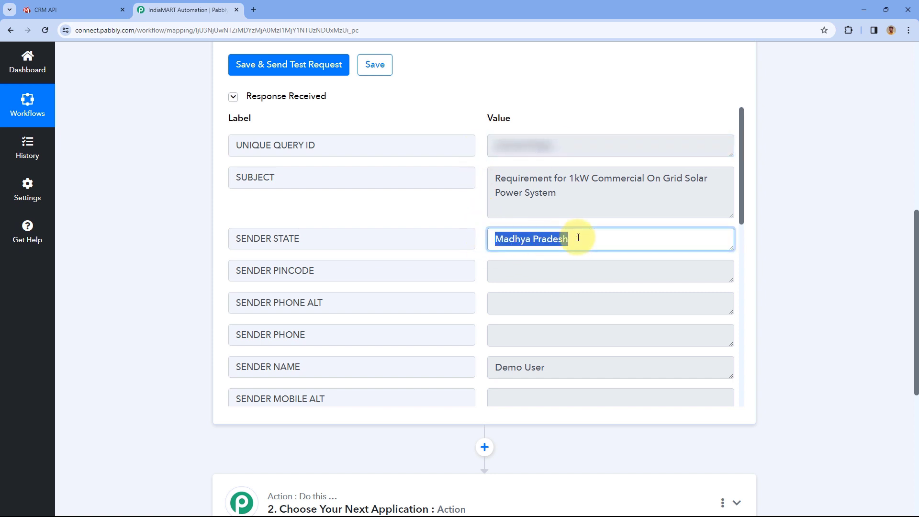
pyautogui.click(478, 221)
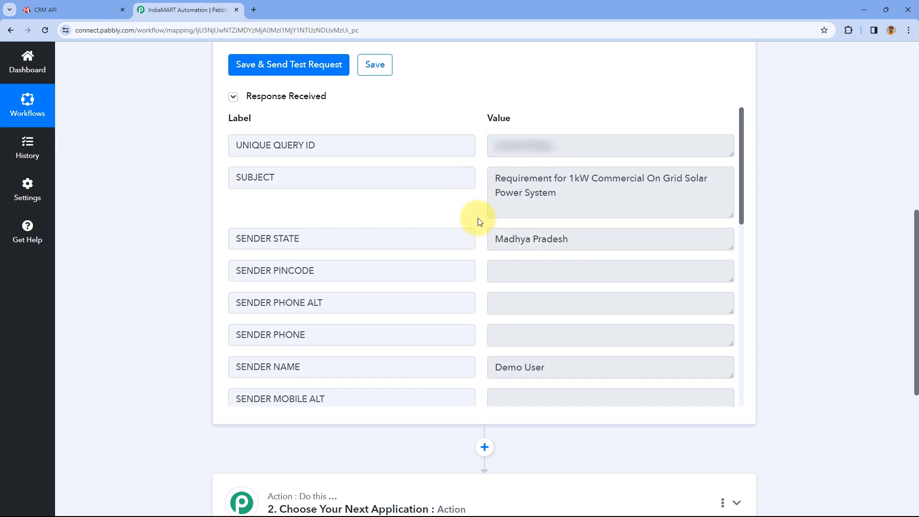
pyautogui.scroll(-2, 478, 217)
pyautogui.moveTo(558, 269); pyautogui.dragTo(494, 271)
pyautogui.moveTo(587, 335); pyautogui.dragTo(480, 337)
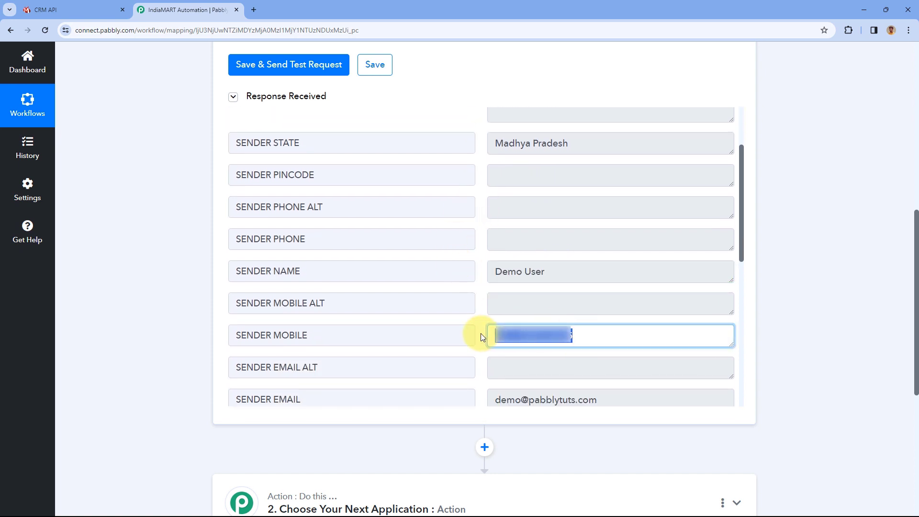
pyautogui.moveTo(601, 401); pyautogui.dragTo(481, 399)
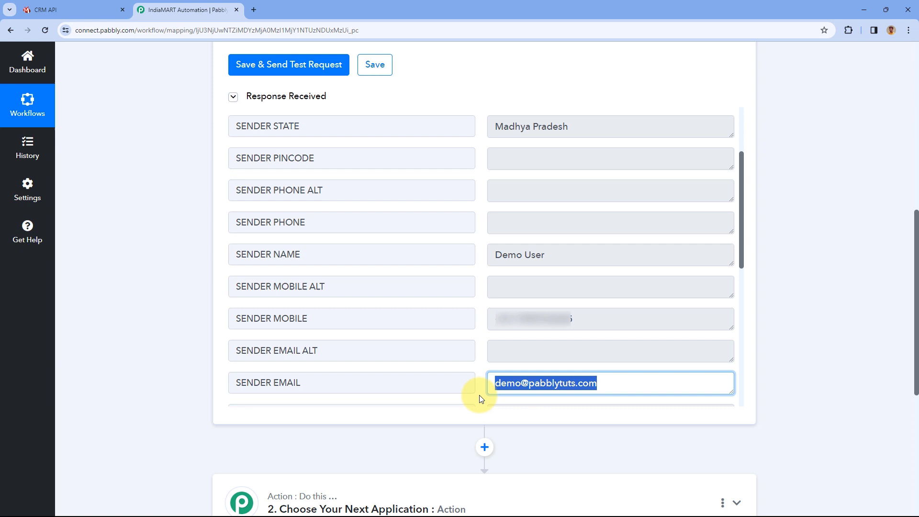
# Step: Examine the sender city, sender address, product name and full query message in the received lead response
pyautogui.click(478, 297)
pyautogui.scroll(-6, 480, 294)
pyautogui.moveTo(546, 197); pyautogui.dragTo(486, 200)
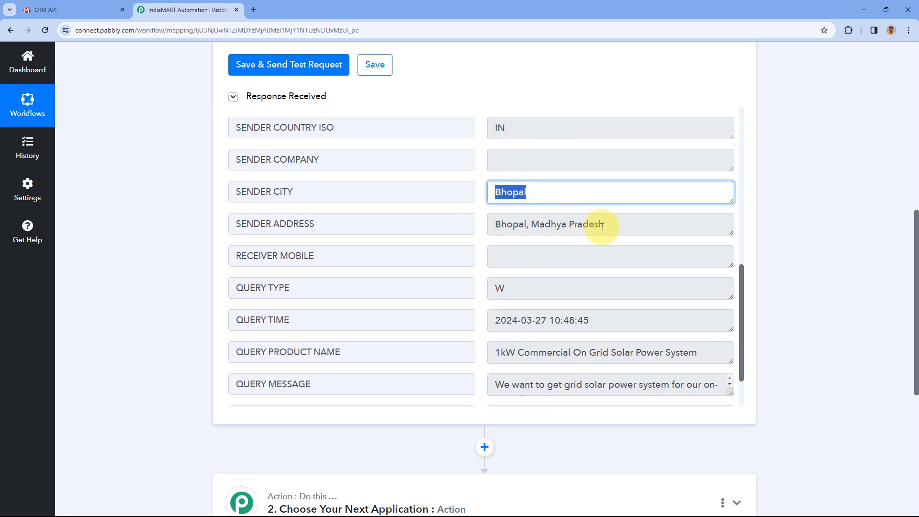
pyautogui.moveTo(603, 226); pyautogui.dragTo(476, 222)
pyautogui.click(482, 220)
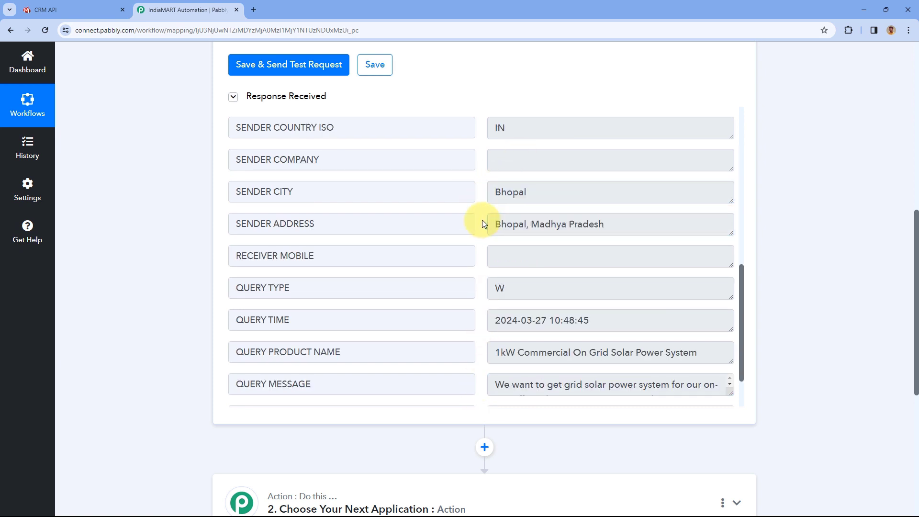
pyautogui.scroll(-3, 482, 223)
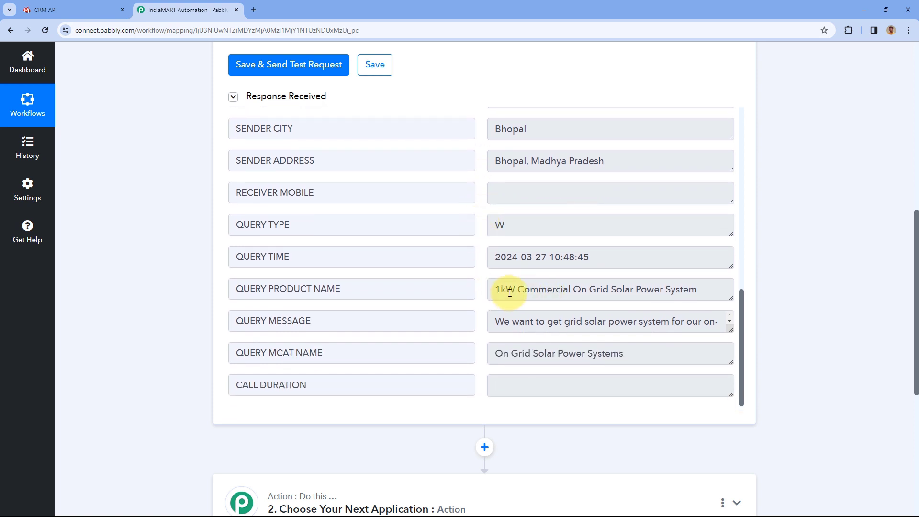
pyautogui.scroll(-2, 643, 290)
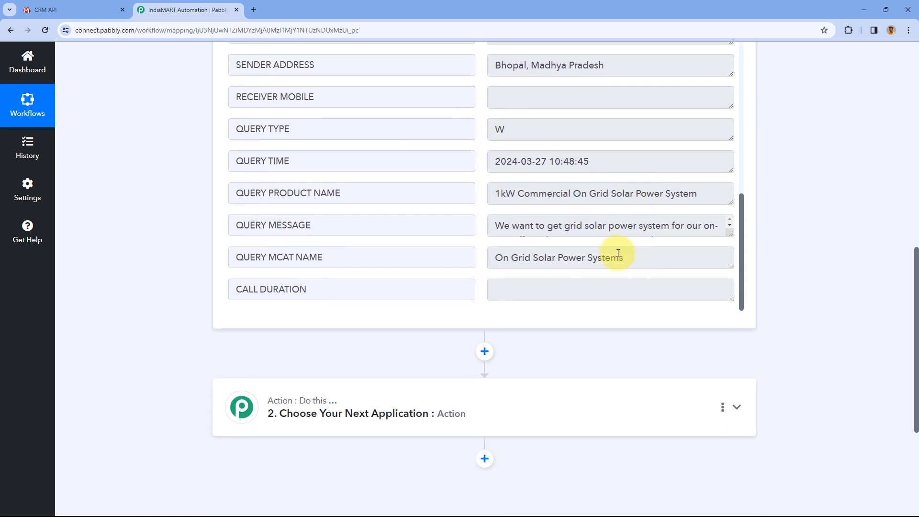
pyautogui.click(718, 228)
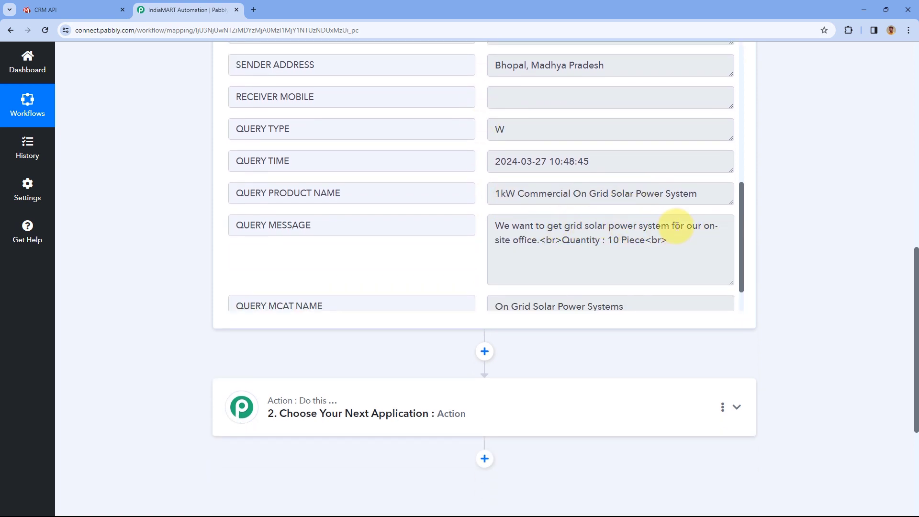
pyautogui.scroll(-1, 554, 246)
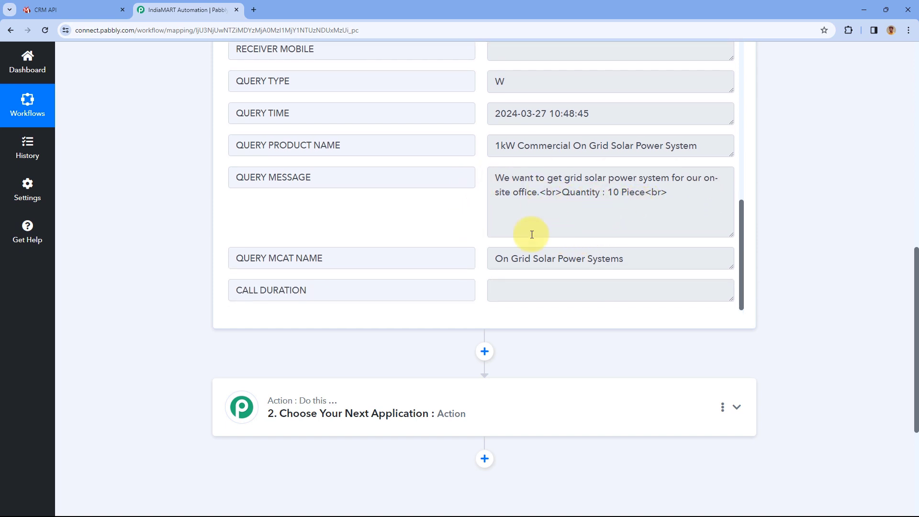
pyautogui.scroll(6, 198, 214)
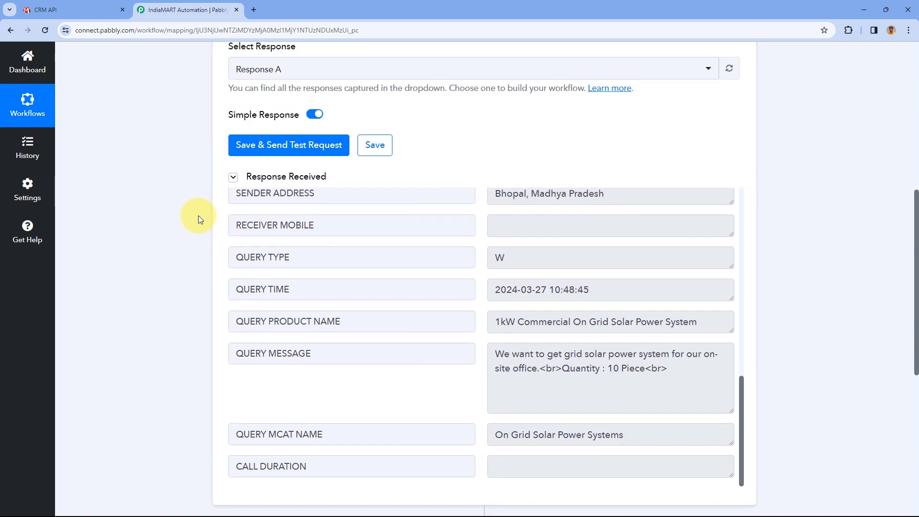
pyautogui.scroll(3, 479, 354)
pyautogui.scroll(8, 479, 354)
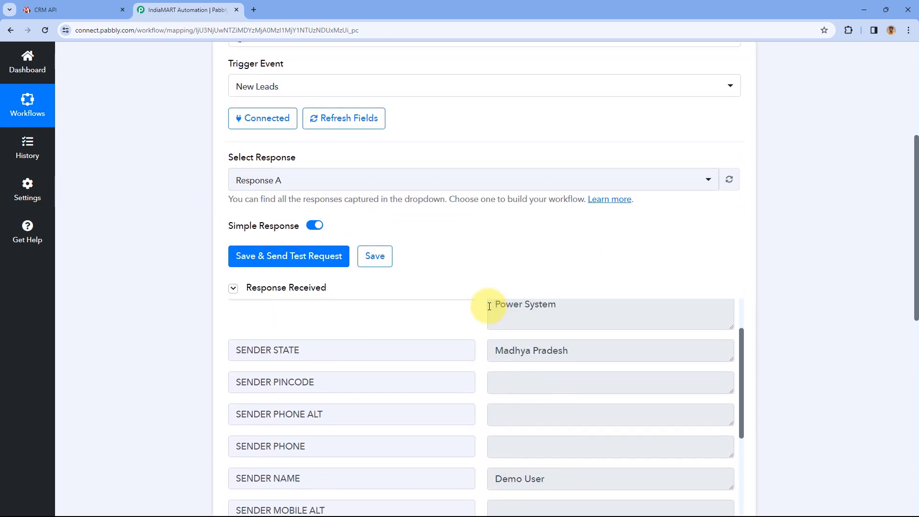
pyautogui.scroll(1, 464, 250)
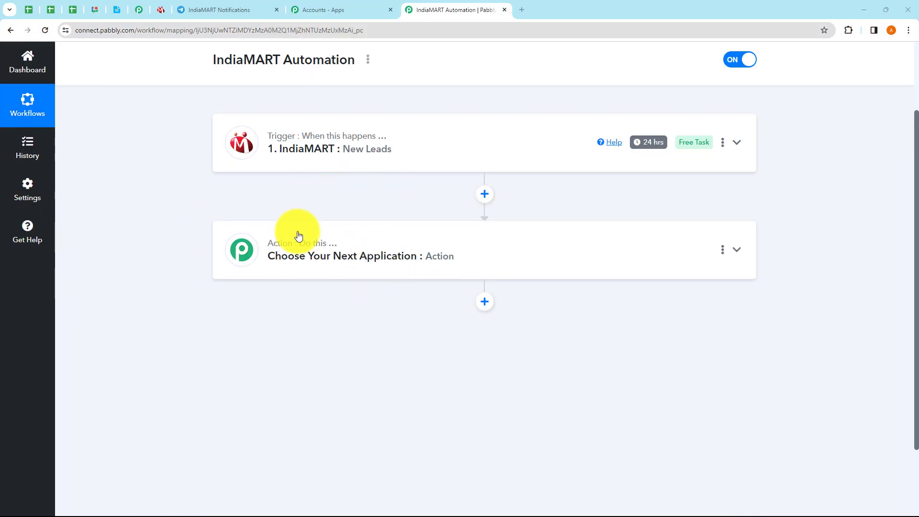
# Step: Set the workflow's action application to Telegram Bot with Send a Text Message or Reply as the action event
pyautogui.click(367, 257)
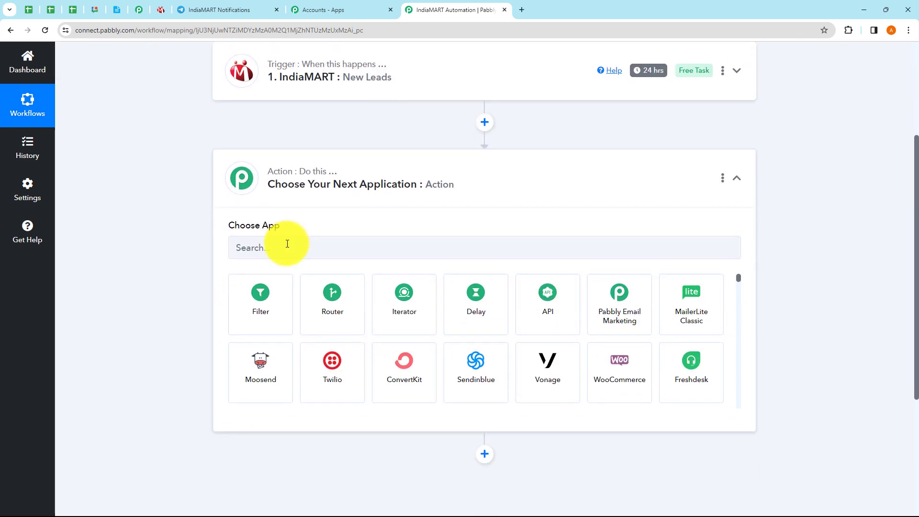
pyautogui.click(288, 244)
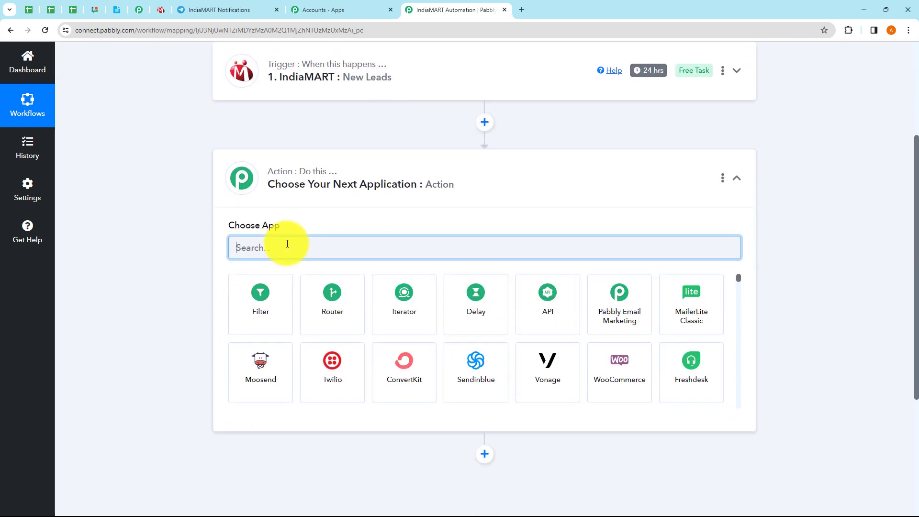
pyautogui.write('Tele')
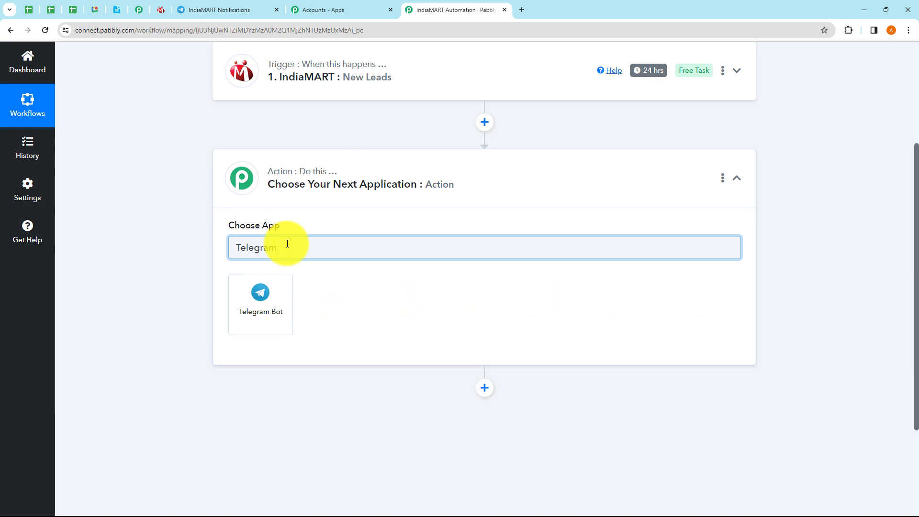
pyautogui.write('gram')
pyautogui.click(266, 308)
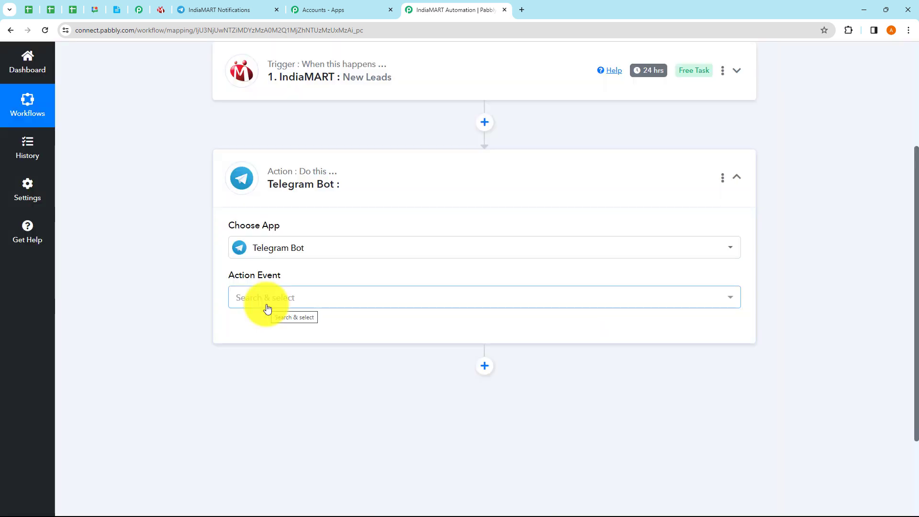
pyautogui.click(266, 298)
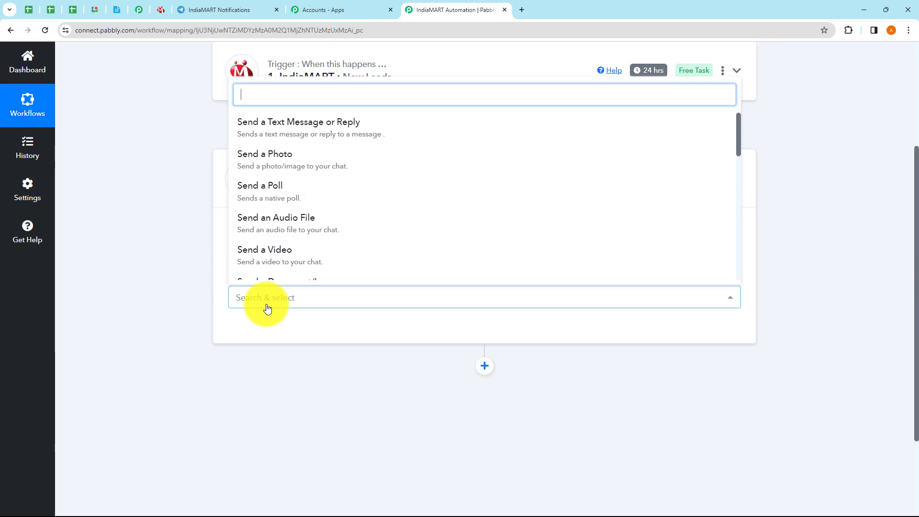
pyautogui.click(297, 140)
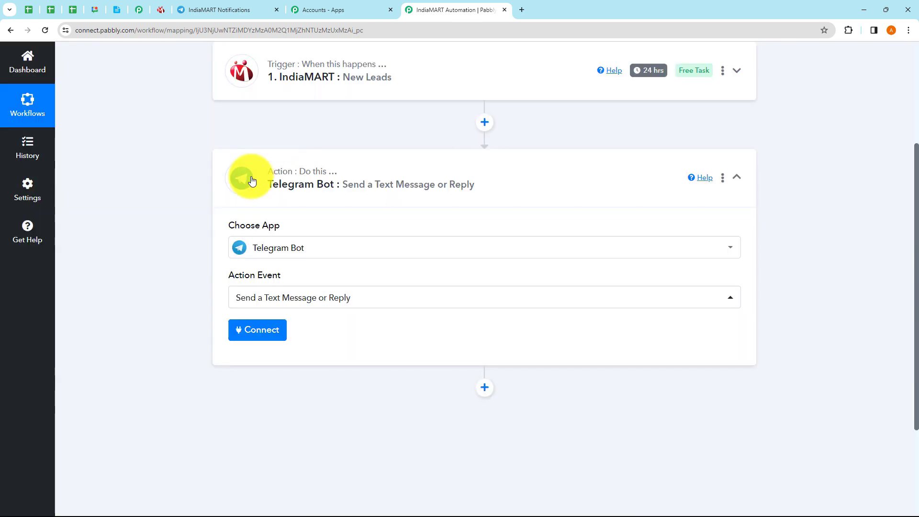
# Step: Open the connection setup for the Telegram Bot action, check the existing connections and choose to add a new connection
pyautogui.click(270, 328)
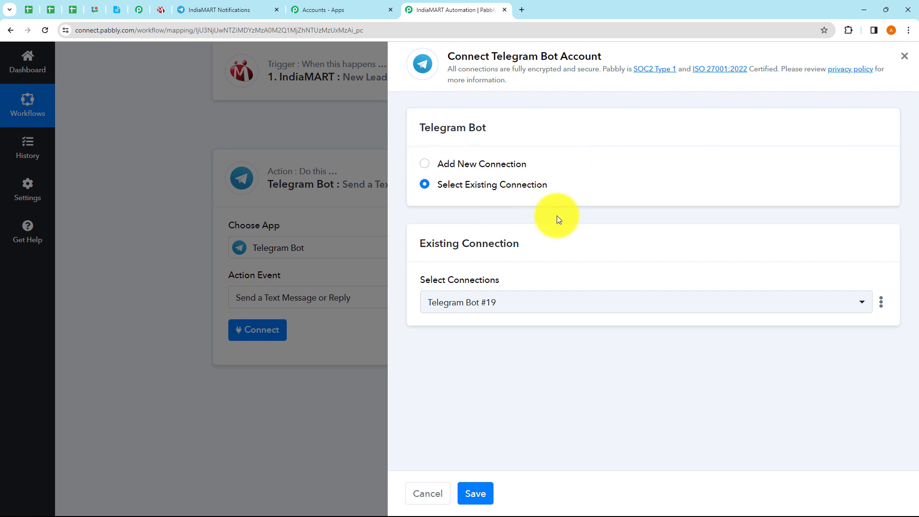
pyautogui.click(429, 167)
pyautogui.click(422, 185)
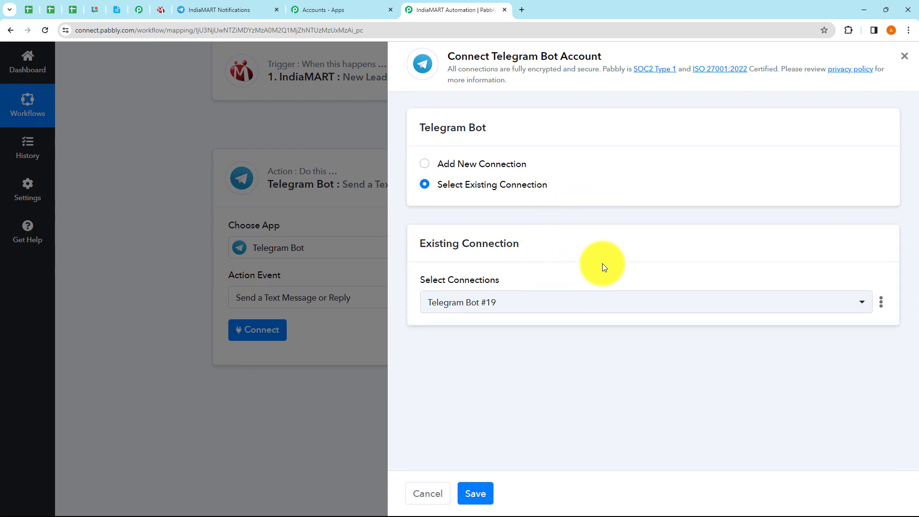
pyautogui.click(486, 304)
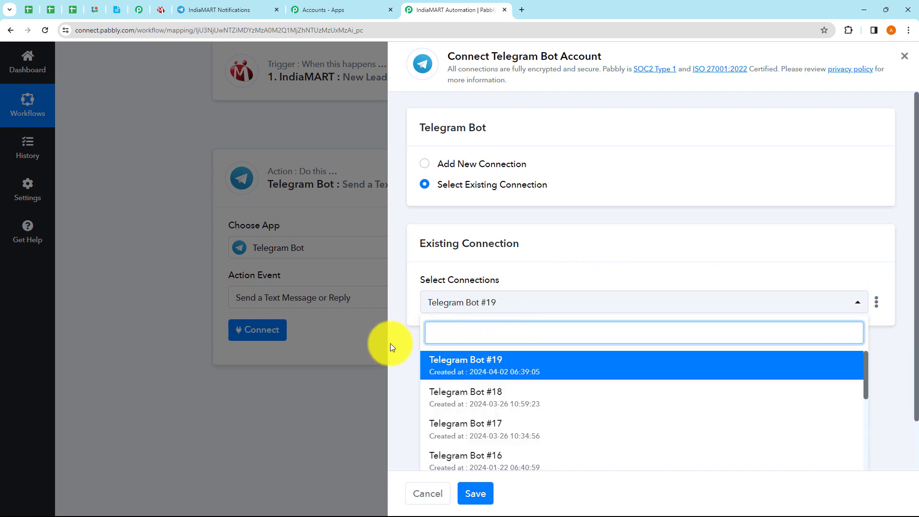
pyautogui.click(397, 243)
pyautogui.click(425, 164)
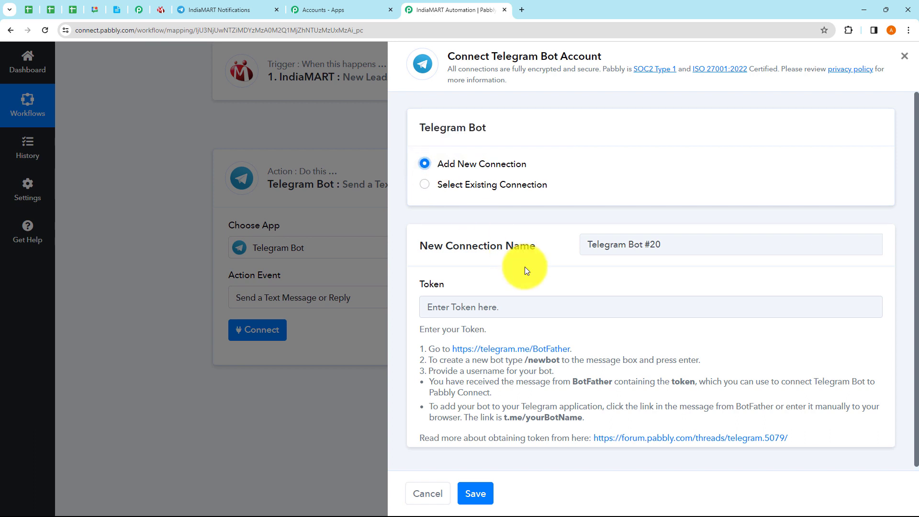
pyautogui.click(495, 306)
pyautogui.click(494, 280)
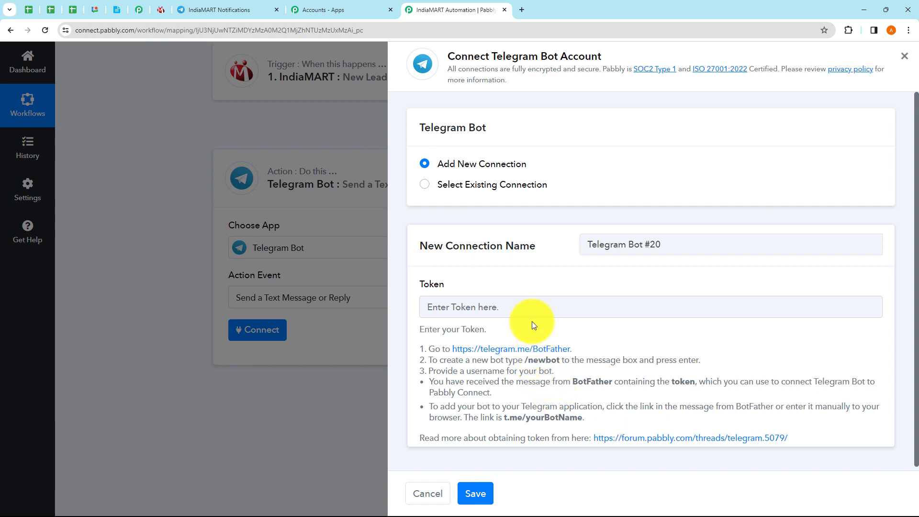
# Step: Switch to Telegram Web, close the Pabbly Accounts page, start a chat with BotFather and review its bot creation commands
pyautogui.click(239, 13)
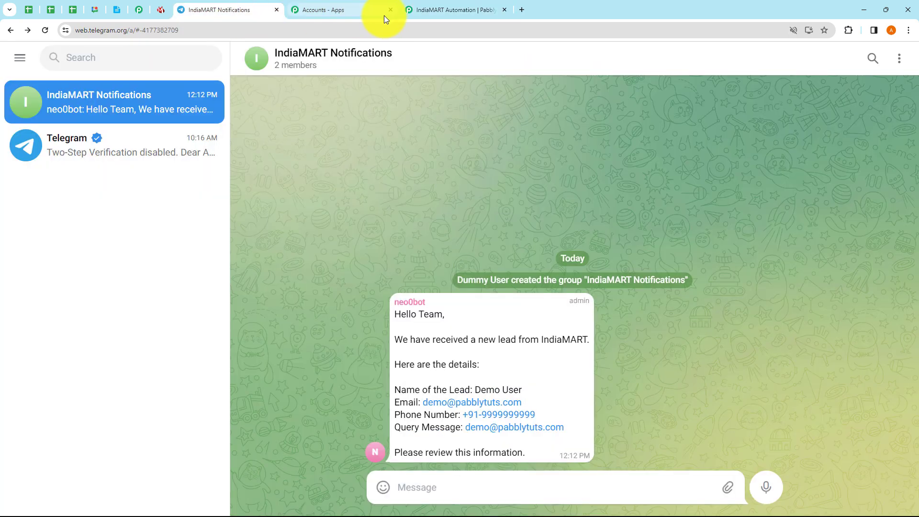
pyautogui.click(390, 10)
pyautogui.click(117, 60)
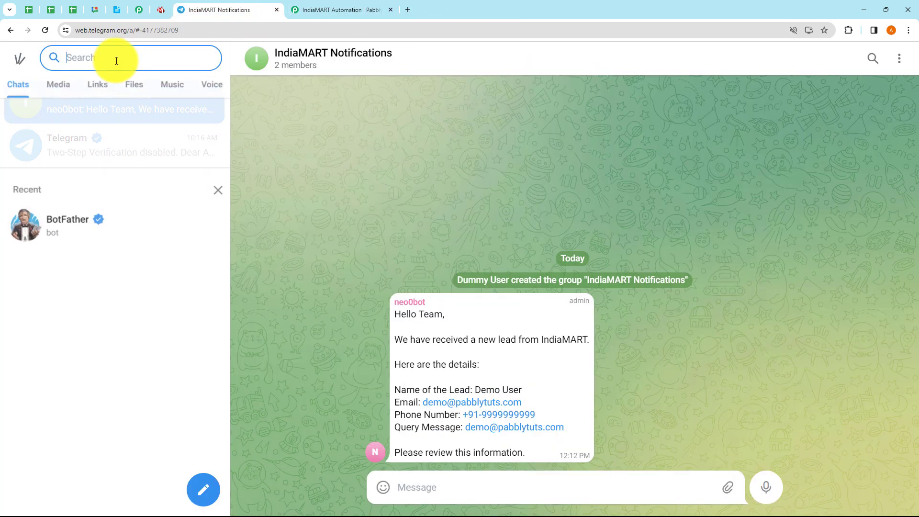
pyautogui.click(85, 236)
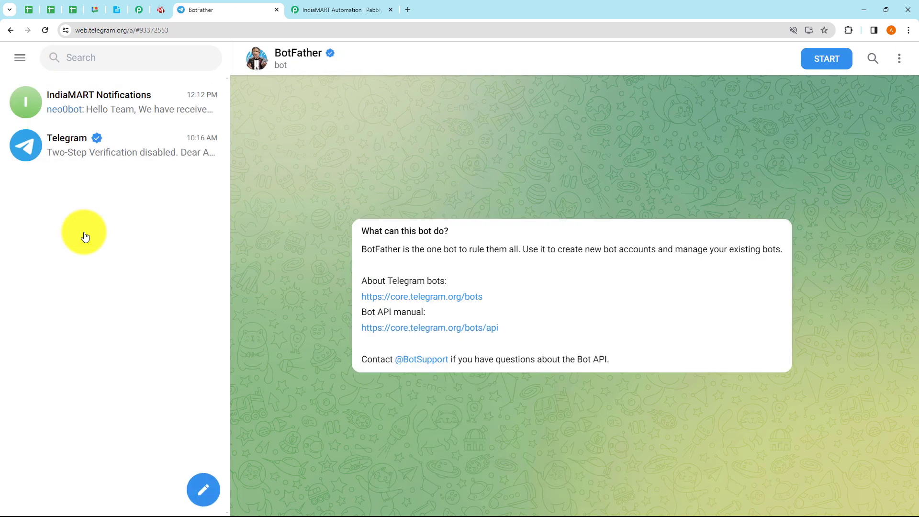
pyautogui.click(817, 71)
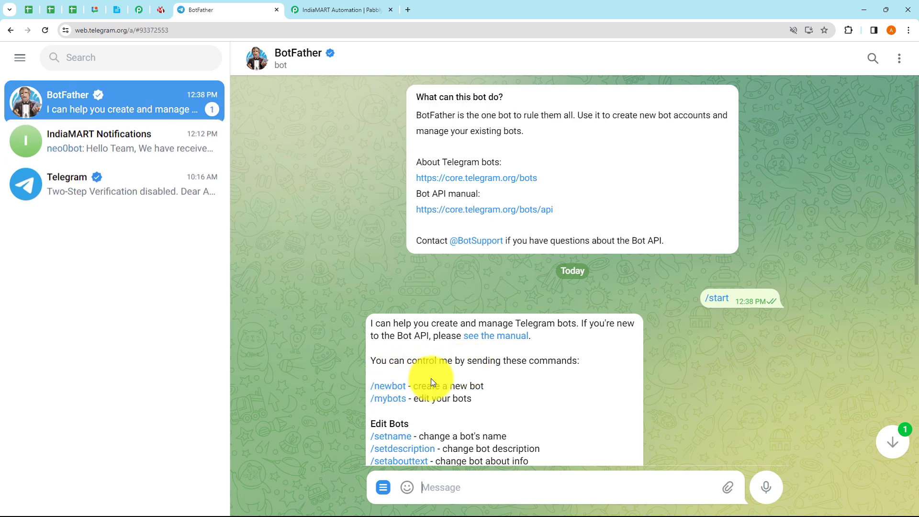
pyautogui.scroll(-2, 353, 305)
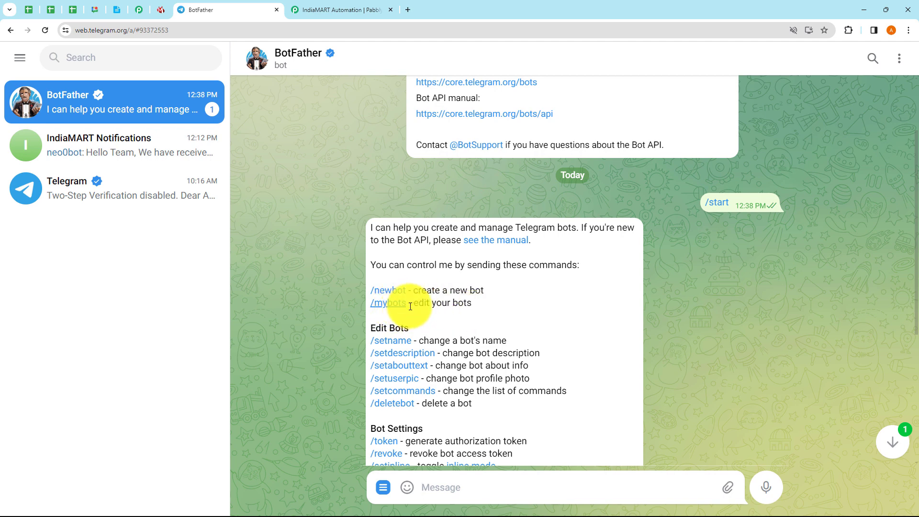
pyautogui.scroll(-1, 442, 323)
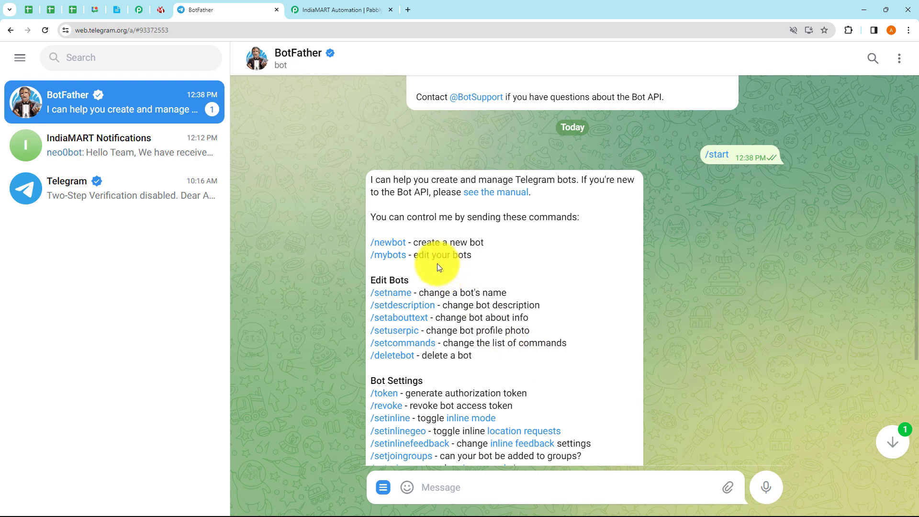
# Step: Request a new bot from BotFather with /newbot and name it IndiaMART001bot
pyautogui.click(392, 247)
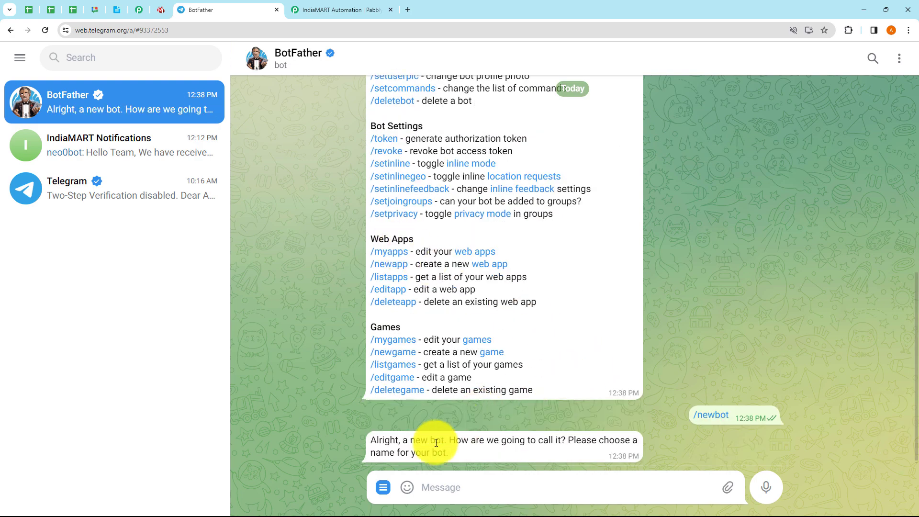
pyautogui.click(441, 486)
pyautogui.press('Return')
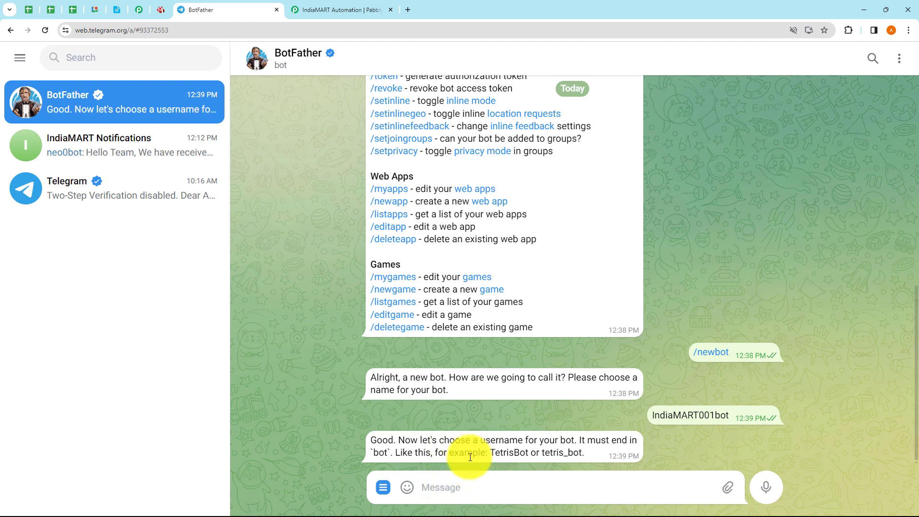
# Step: Reuse the sent bot name with an underscore before "bot" and submit IndiaMART001_bot as the bot's username
pyautogui.click(481, 481)
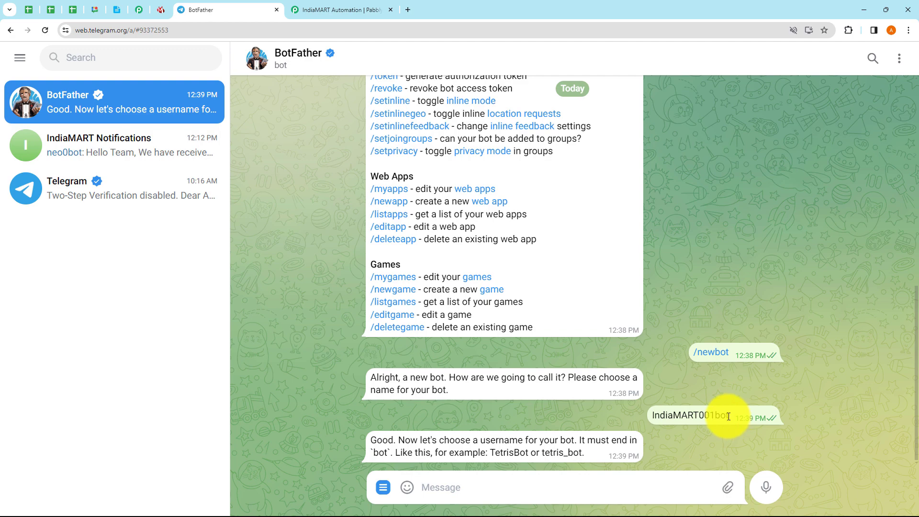
pyautogui.moveTo(729, 417); pyautogui.dragTo(652, 416)
pyautogui.click(653, 417)
pyautogui.doubleClick(652, 416)
pyautogui.click(652, 416)
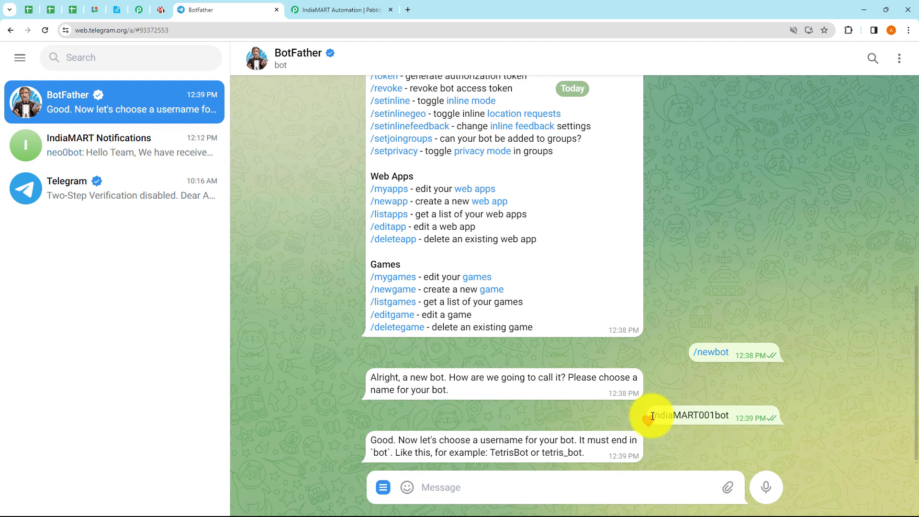
pyautogui.doubleClick(652, 416)
pyautogui.hotkey('ctrl', 'c')
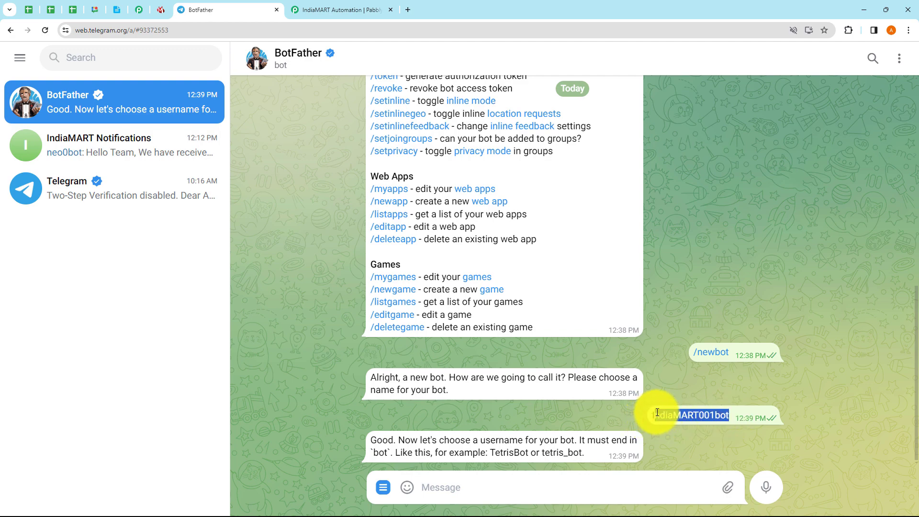
pyautogui.click(435, 487)
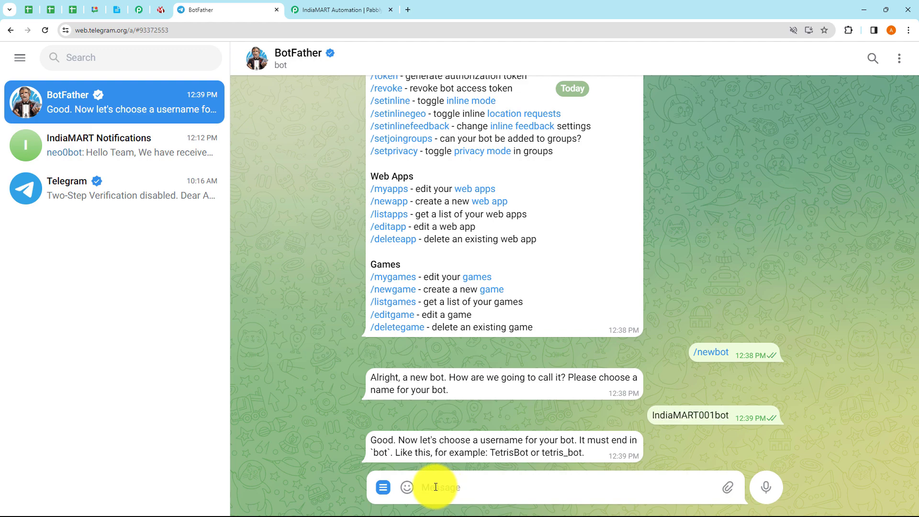
pyautogui.hotkey('ctrl', 'v')
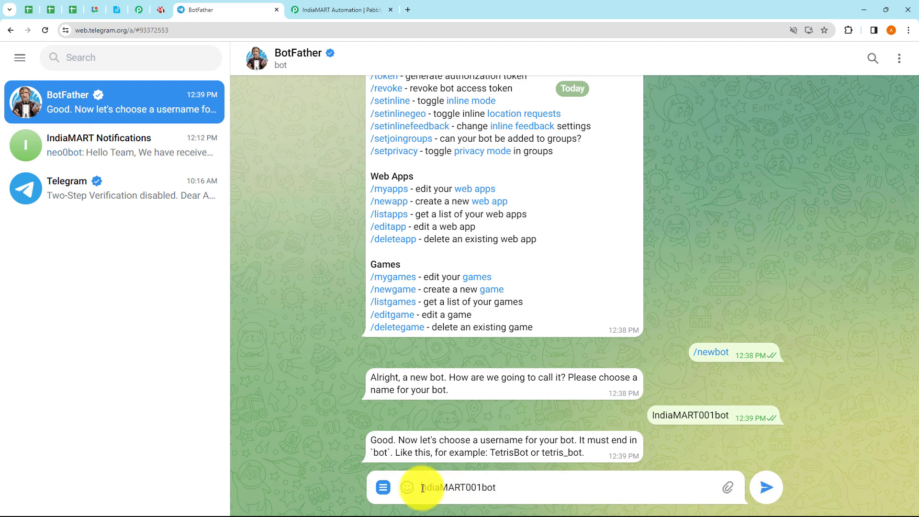
pyautogui.click(422, 488)
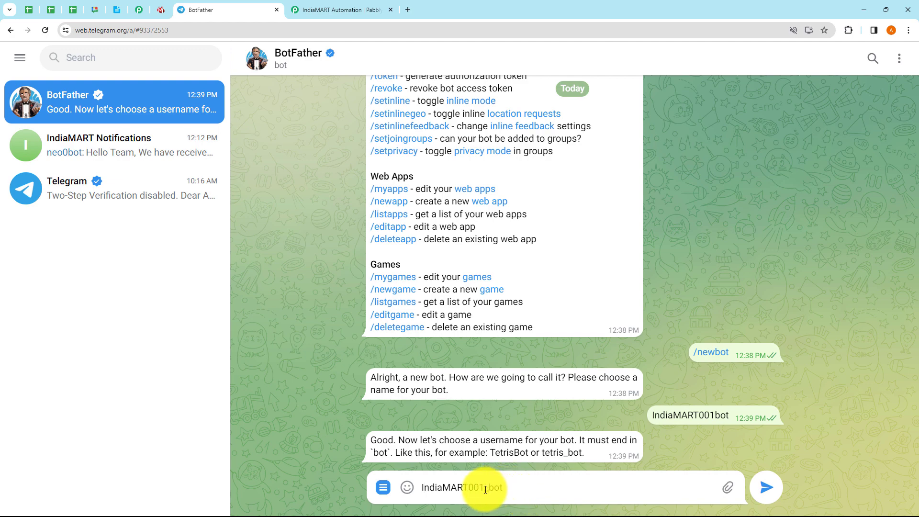
pyautogui.write('_')
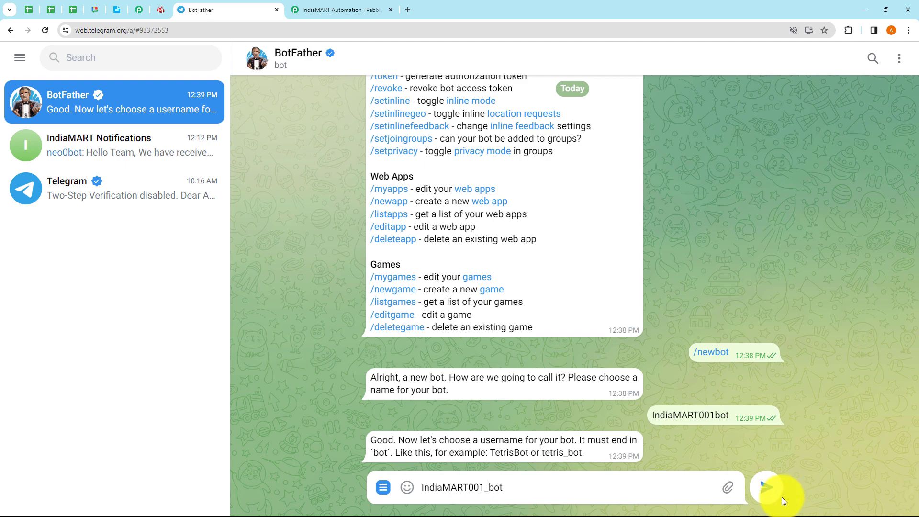
pyautogui.click(766, 487)
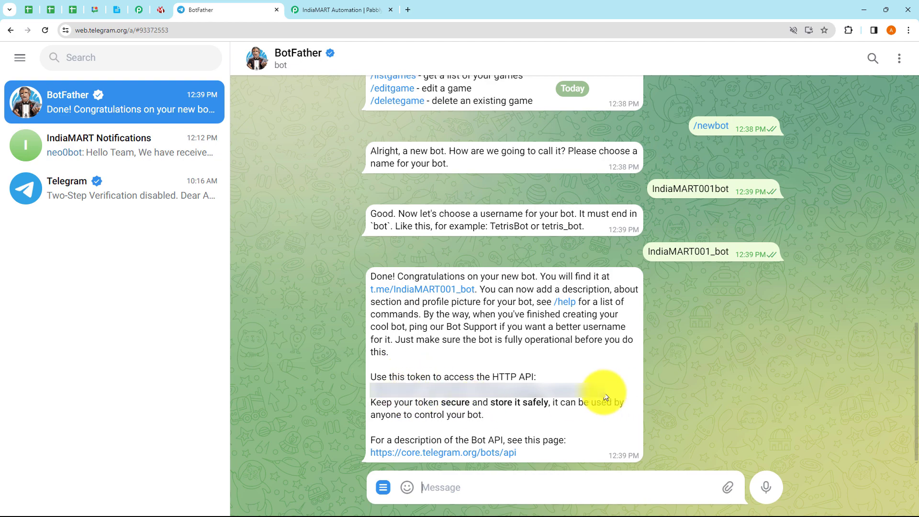
# Step: Copy the bot's HTTP API token from BotFather's message, paste it into Pabbly Connect's Token field and save the new Telegram Bot connection
pyautogui.moveTo(606, 395); pyautogui.dragTo(373, 398)
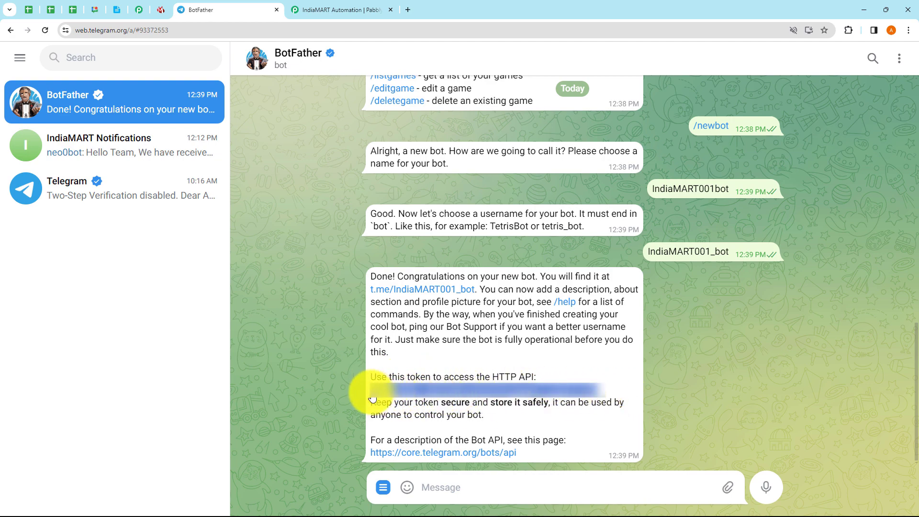
pyautogui.click(346, 370)
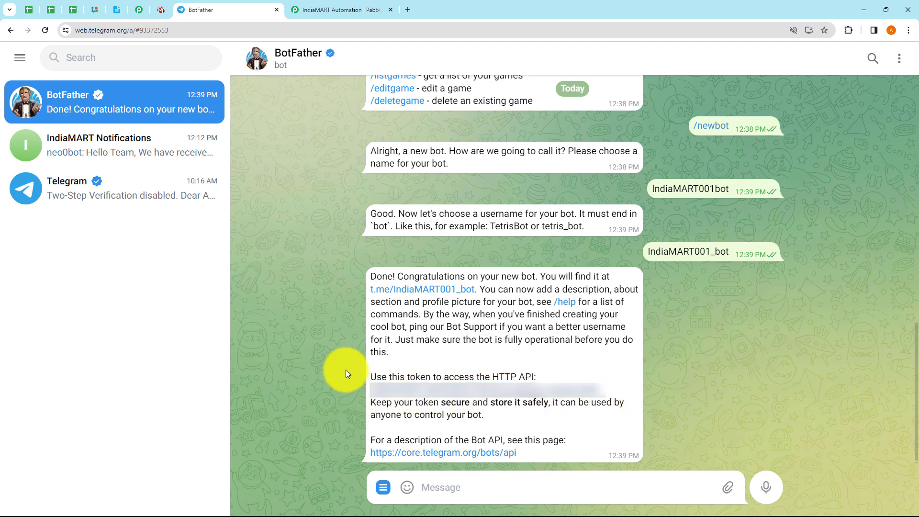
pyautogui.click(348, 13)
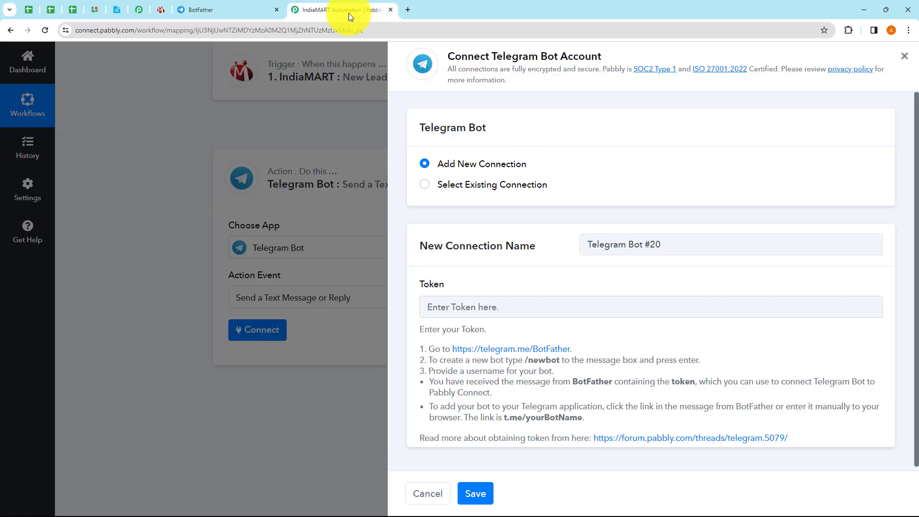
pyautogui.click(451, 312)
pyautogui.hotkey('ctrl', 'v')
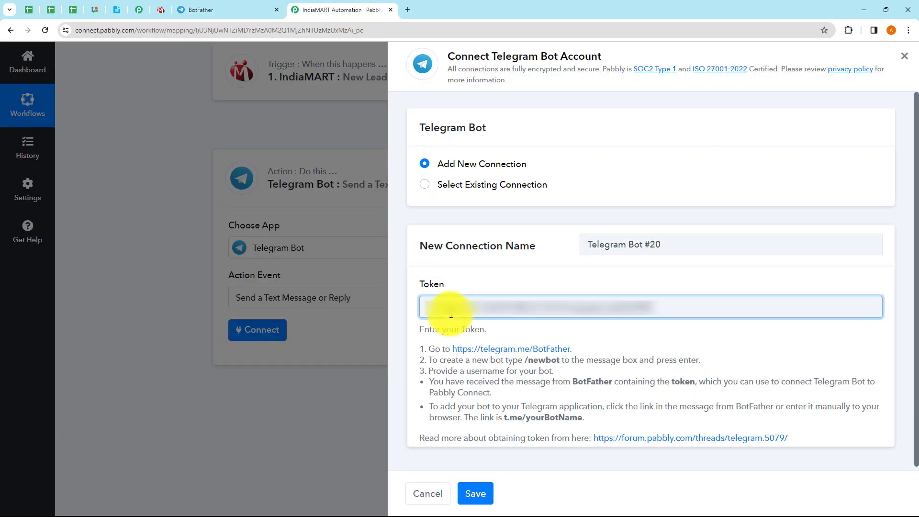
pyautogui.click(480, 494)
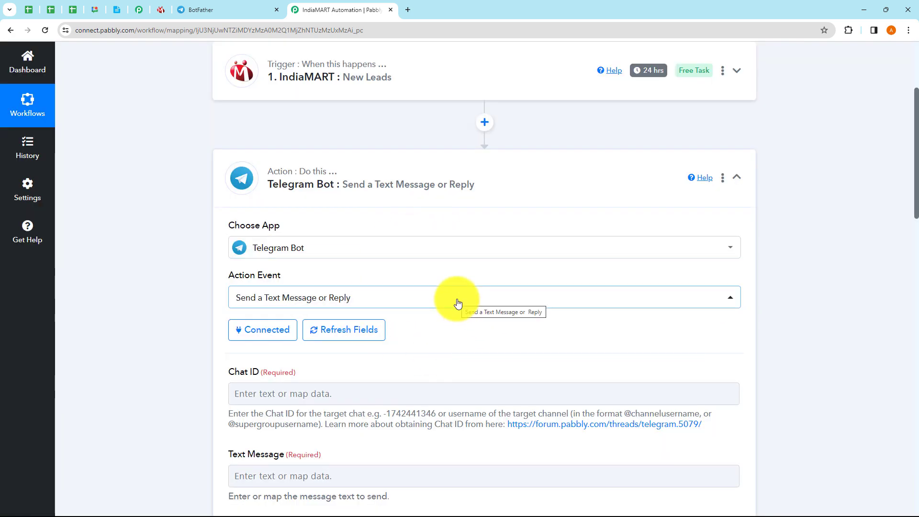
# Step: Review the Telegram Bot action's message fields, including Chat ID, and check the chat identifier in the BotFather chat's web address in Telegram Web
pyautogui.scroll(-1, 456, 301)
pyautogui.scroll(-4, 457, 298)
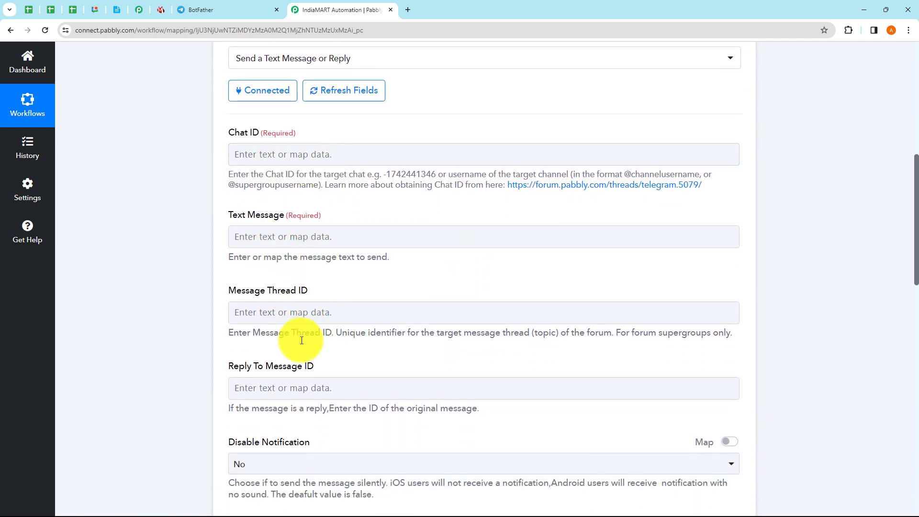
pyautogui.click(316, 386)
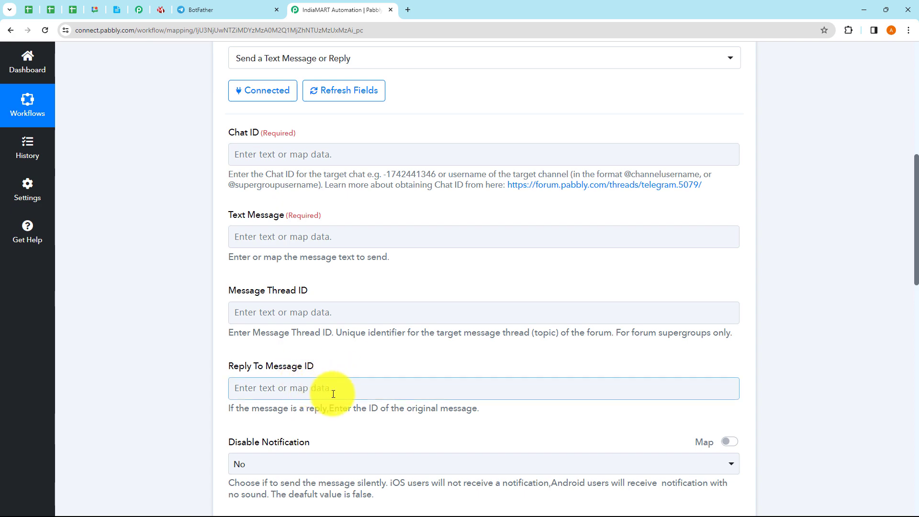
pyautogui.scroll(-5, 324, 388)
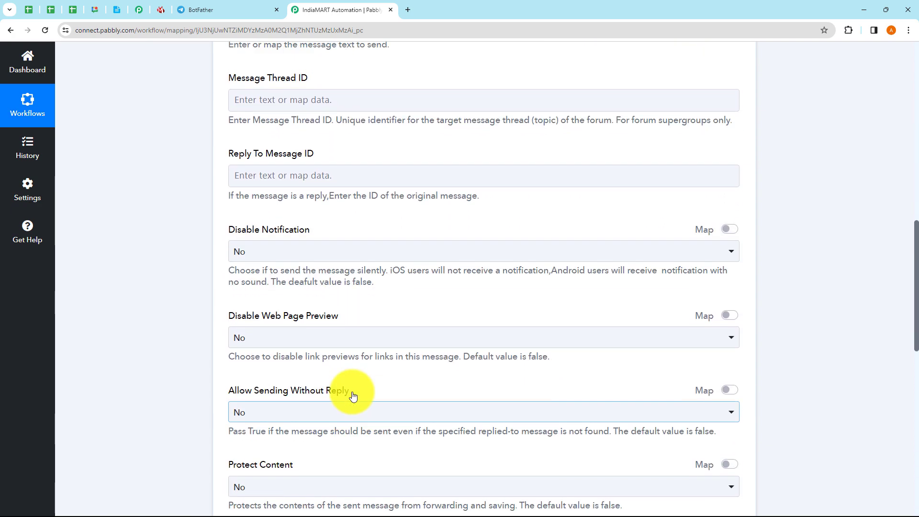
pyautogui.scroll(7, 354, 395)
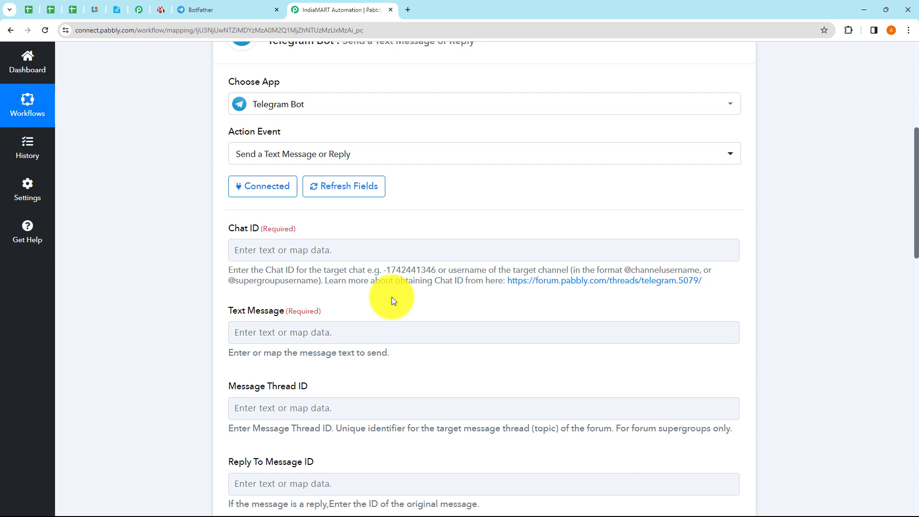
pyautogui.scroll(-4, 392, 300)
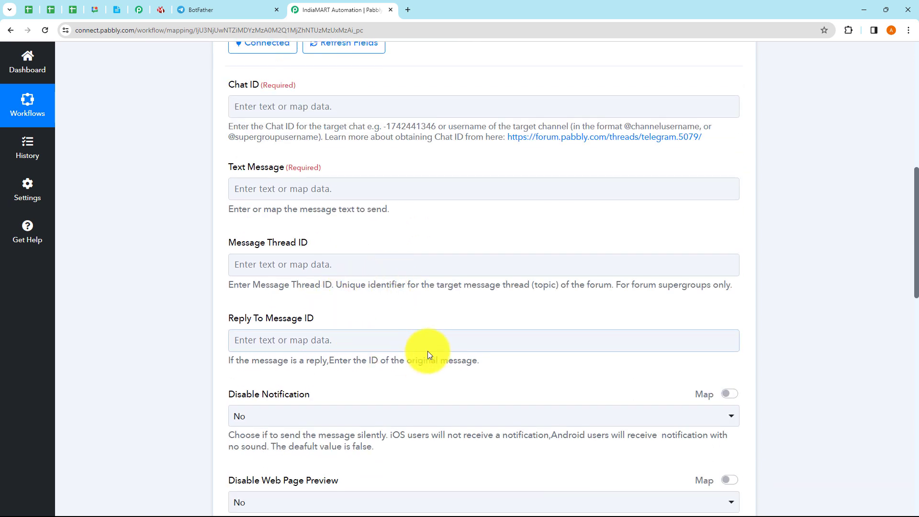
pyautogui.scroll(2, 436, 347)
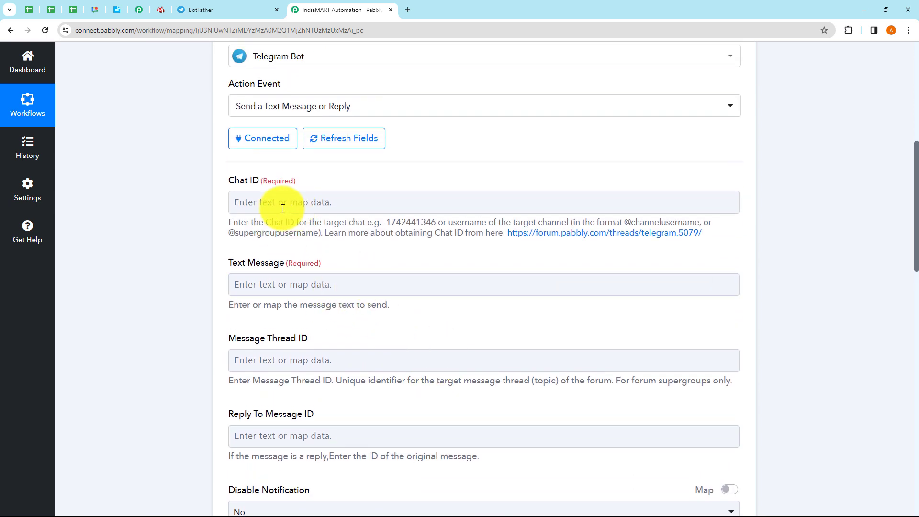
pyautogui.click(274, 202)
pyautogui.click(203, 193)
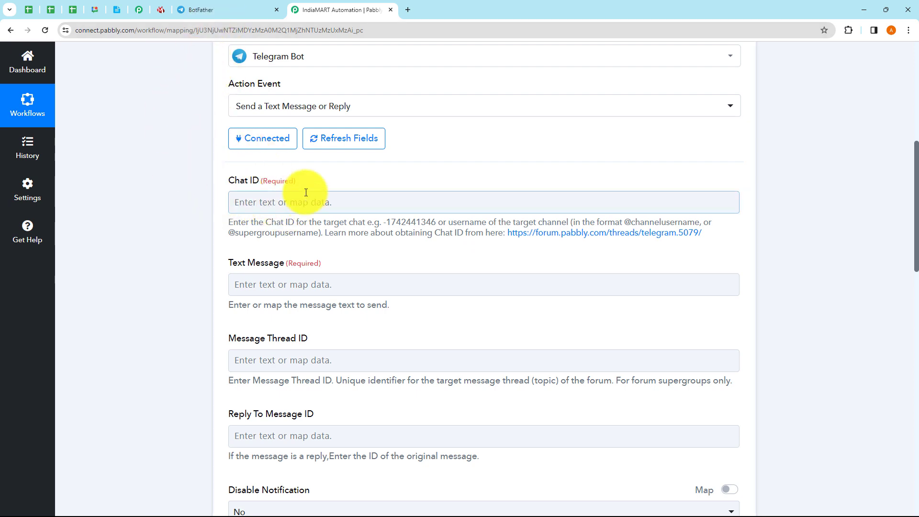
pyautogui.click(224, 10)
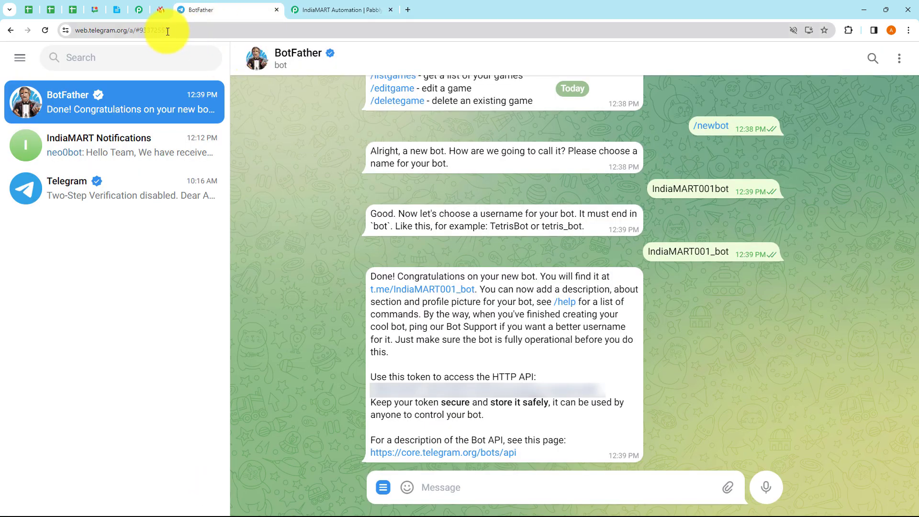
pyautogui.click(152, 30)
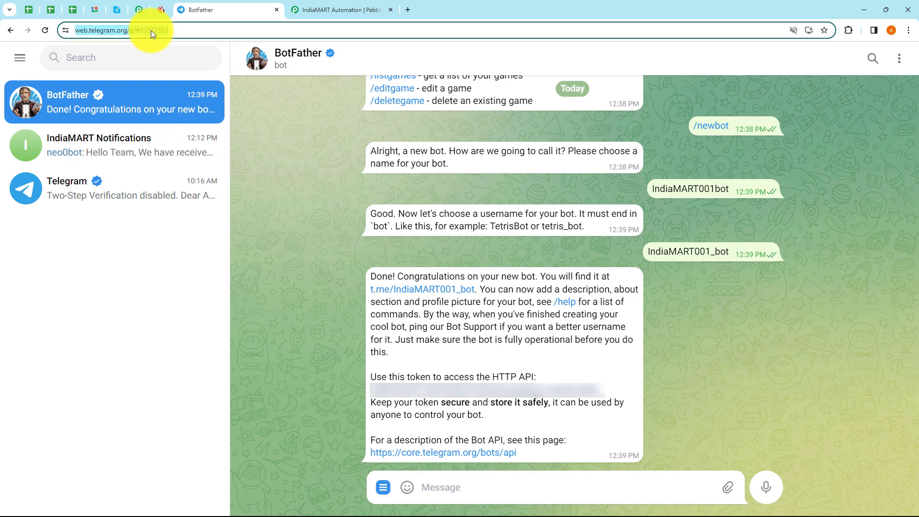
pyautogui.moveTo(161, 30); pyautogui.dragTo(190, 30)
pyautogui.click(245, 106)
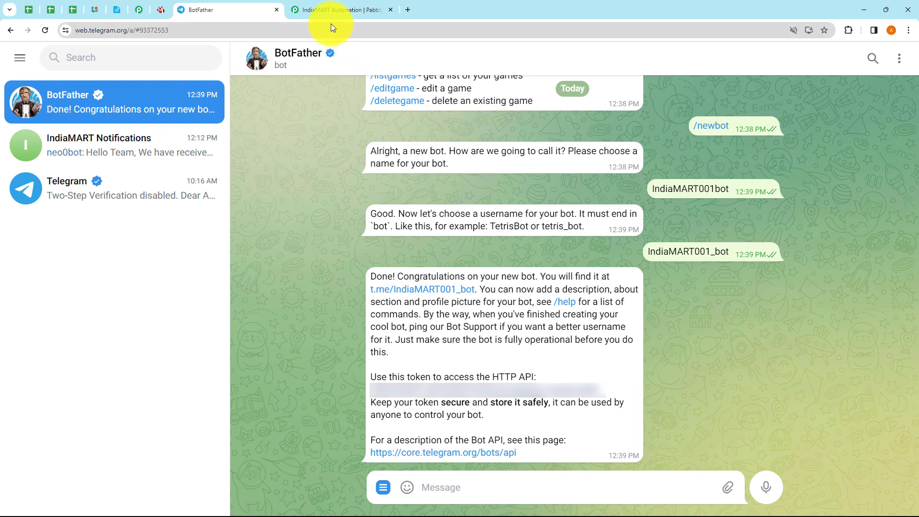
# Step: Start a new Telegram group and add IndiaMART001bot as its member, searching for indiamart001
pyautogui.moveTo(203, 401)
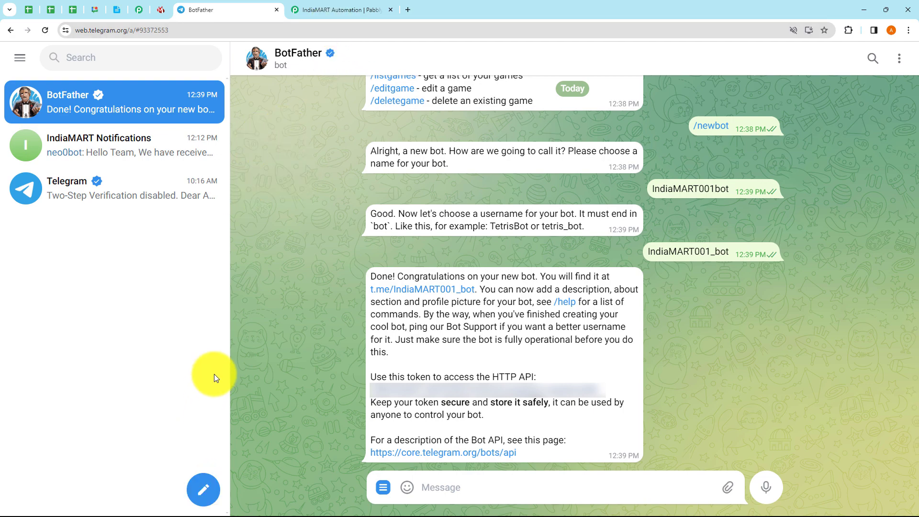
pyautogui.click(206, 488)
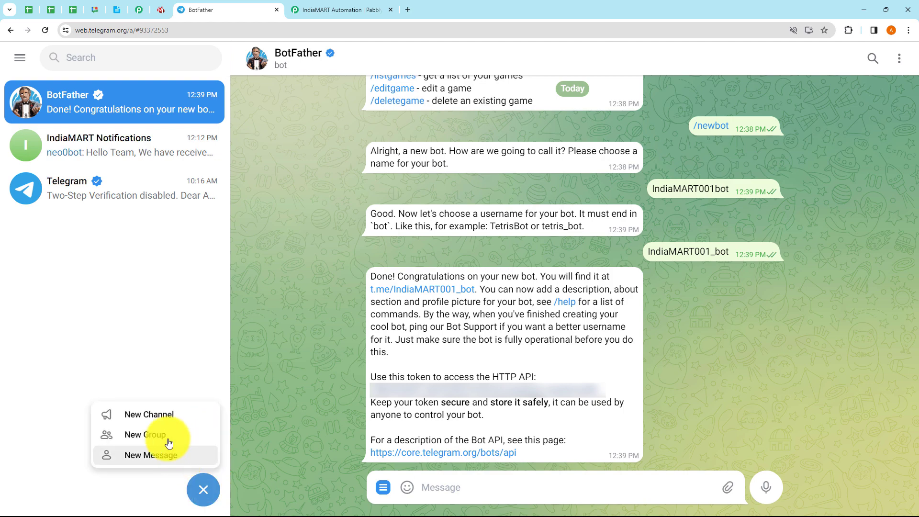
pyautogui.click(154, 436)
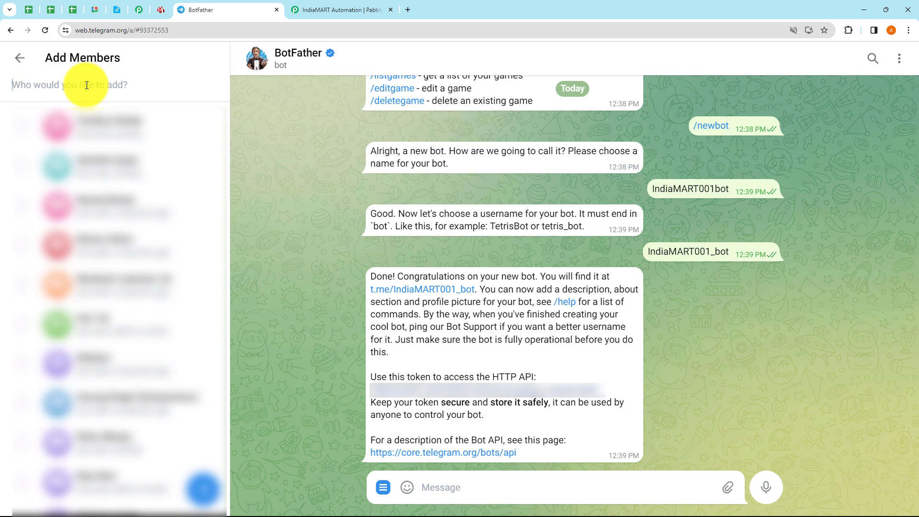
pyautogui.write('indiamart001')
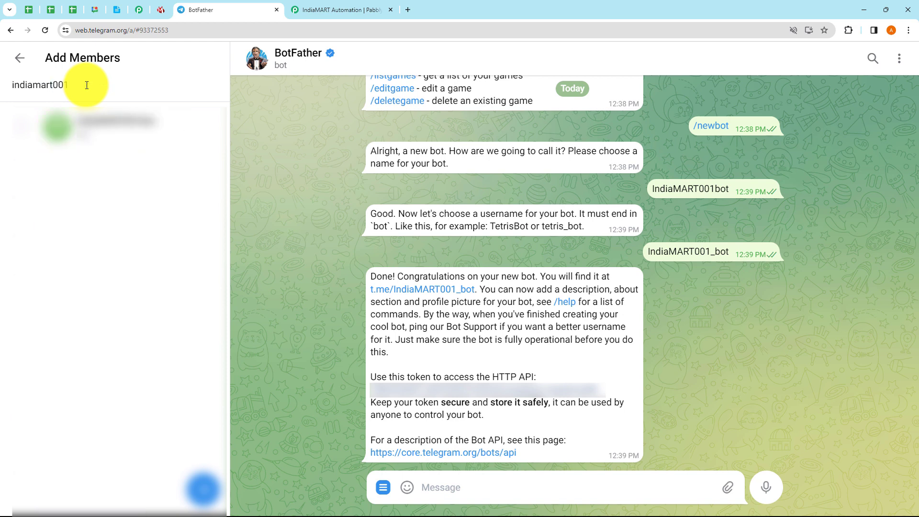
pyautogui.click(102, 122)
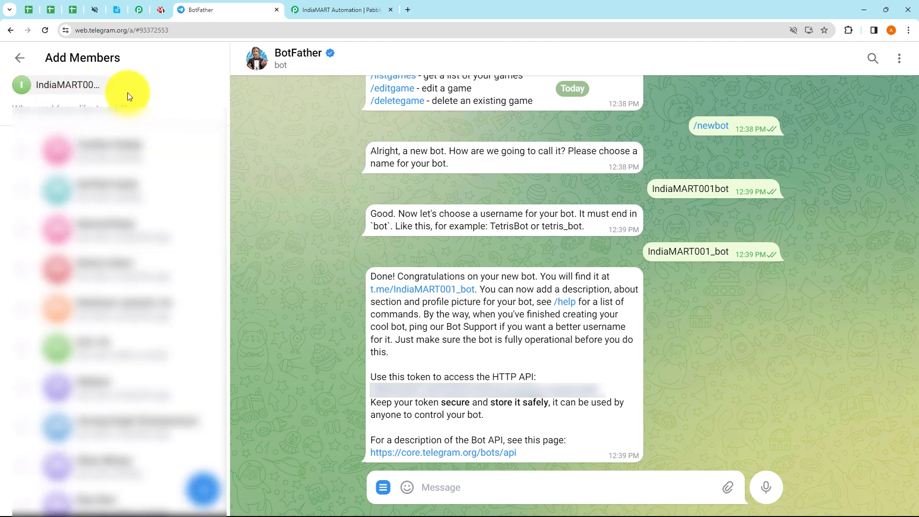
pyautogui.click(203, 489)
# Step: Replace the suggested group name with IndiaMART Leads Notification and create the group
pyautogui.moveTo(185, 189); pyautogui.dragTo(16, 193)
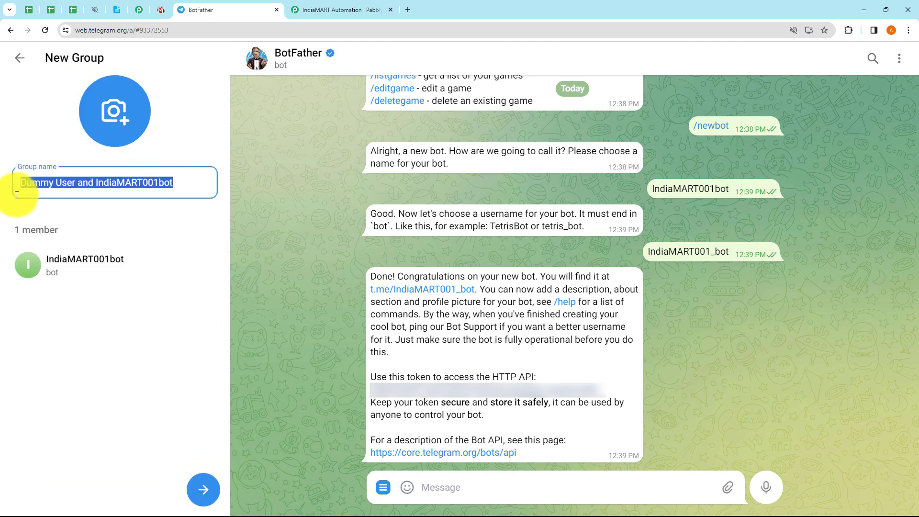
pyautogui.press('BackSpace')
pyautogui.write('India')
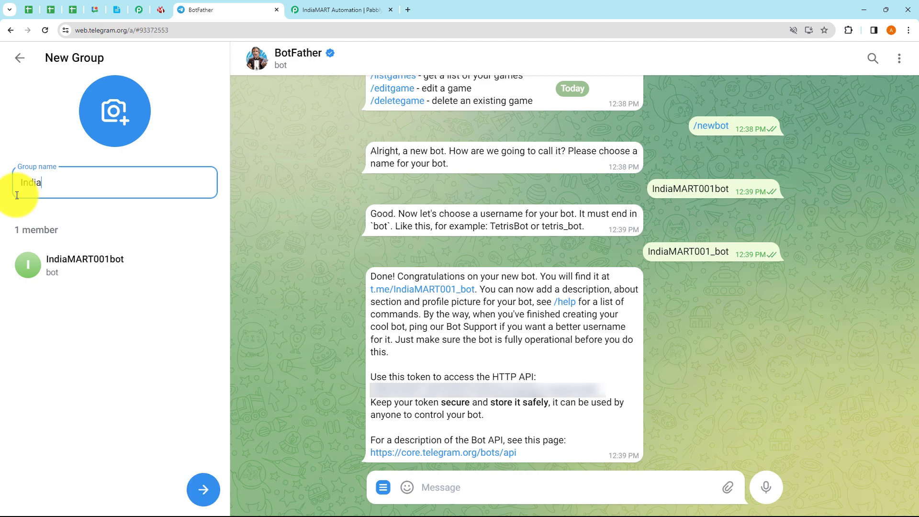
pyautogui.write('MART Leads Notificat')
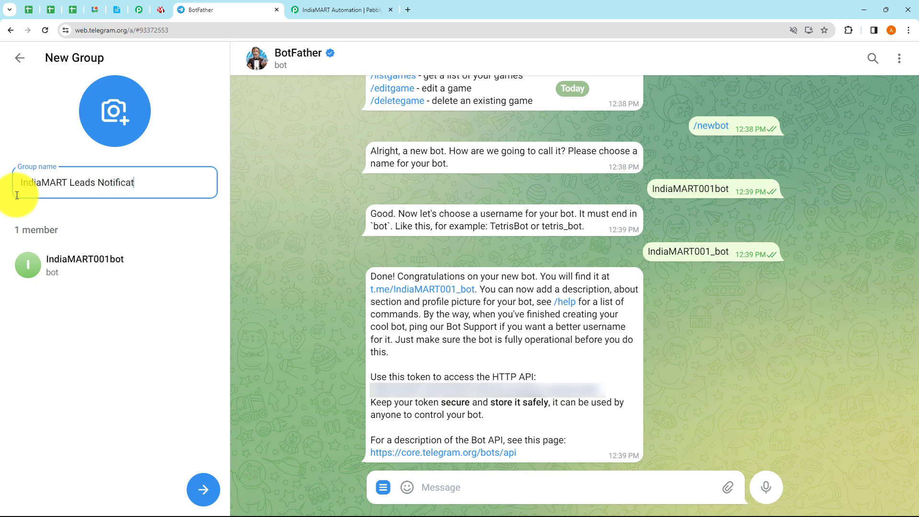
pyautogui.write('ion')
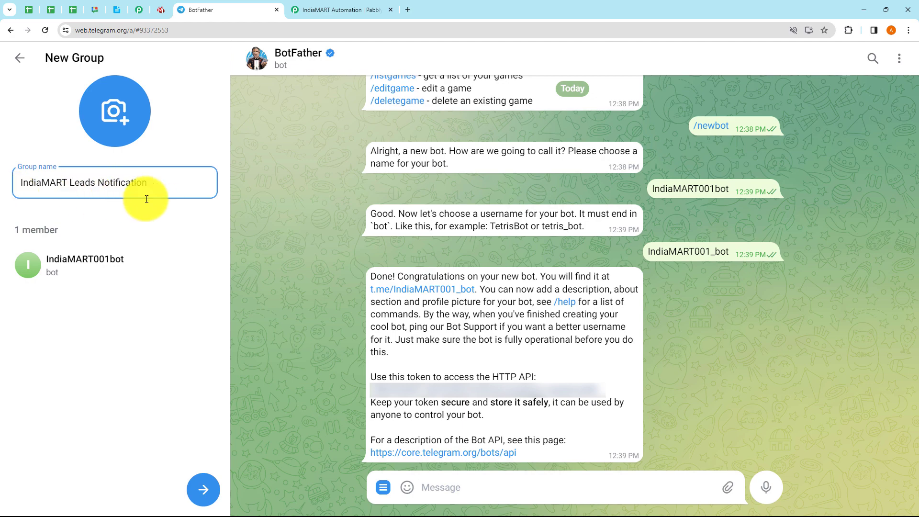
pyautogui.click(206, 482)
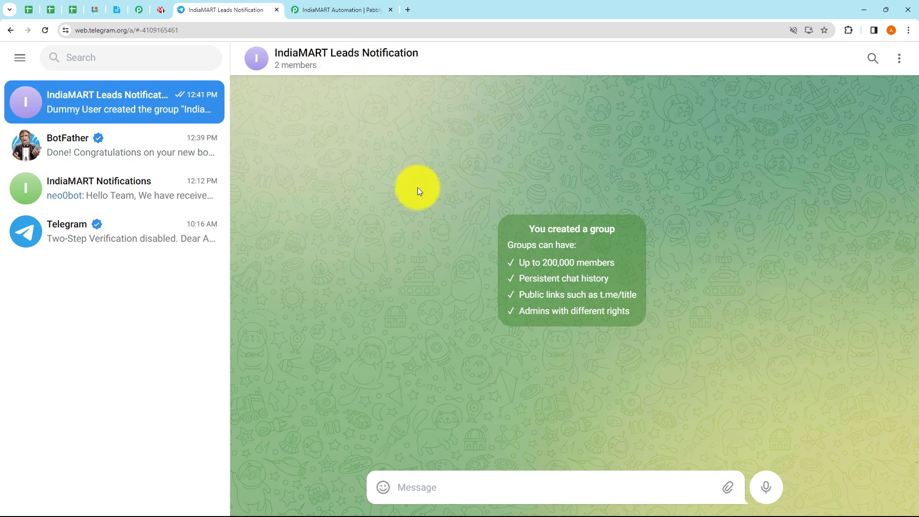
# Step: Check the members and their roles in the IndiaMART Leads Notification group's info
pyautogui.click(328, 55)
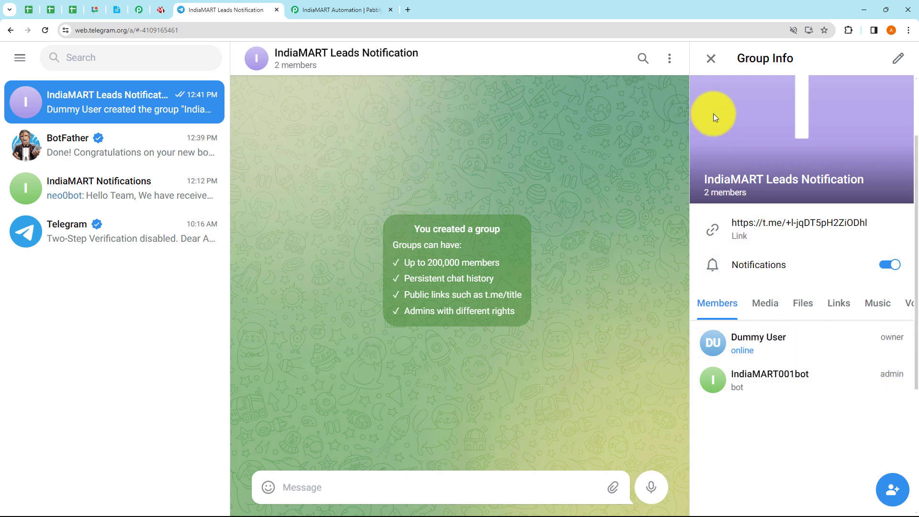
pyautogui.click(713, 61)
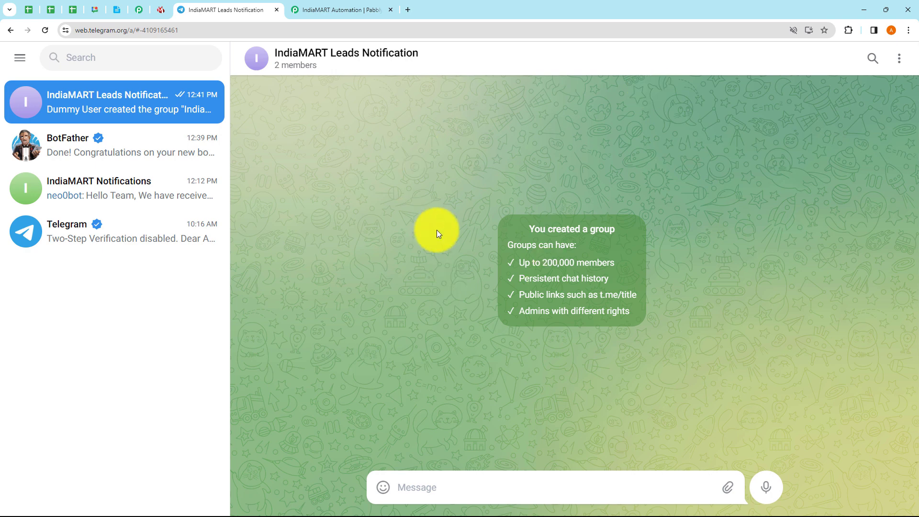
pyautogui.moveTo(164, 30); pyautogui.dragTo(214, 40)
pyautogui.hotkey('ctrl', 'c')
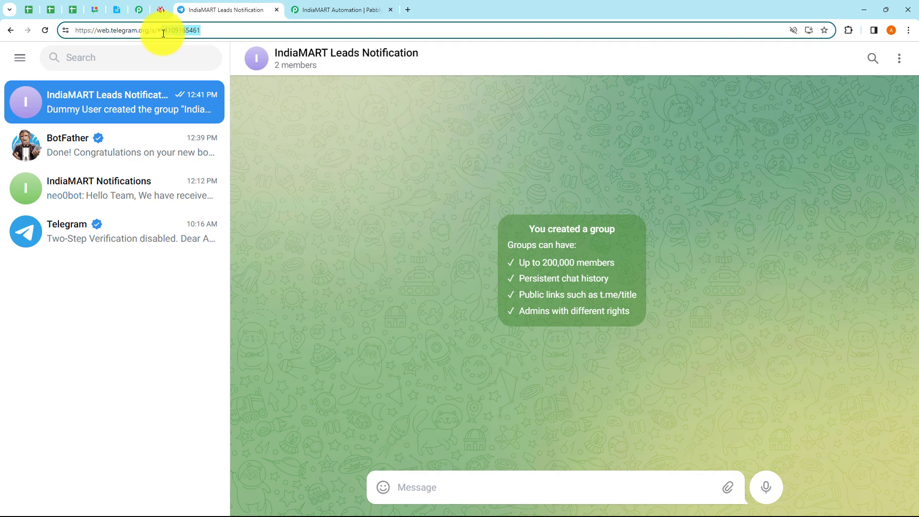
pyautogui.click(328, 96)
pyautogui.click(346, 10)
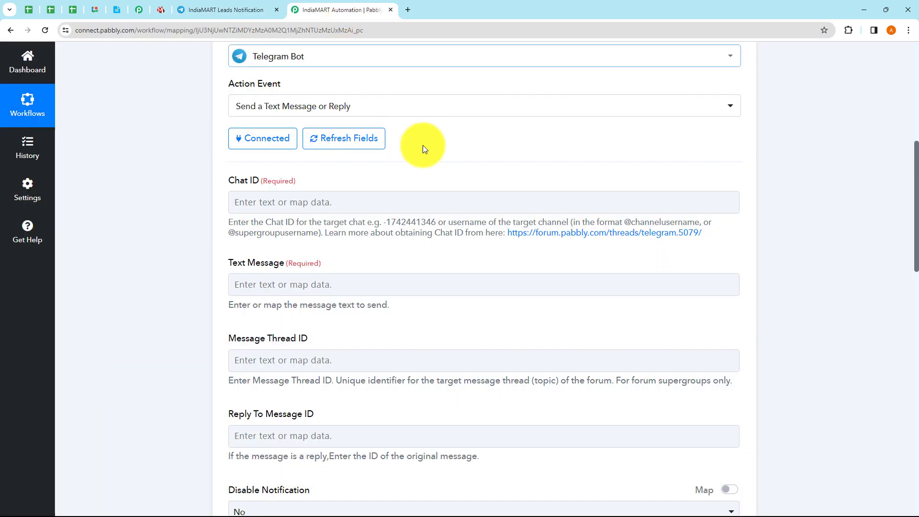
pyautogui.click(311, 209)
pyautogui.hotkey('ctrl', 'v')
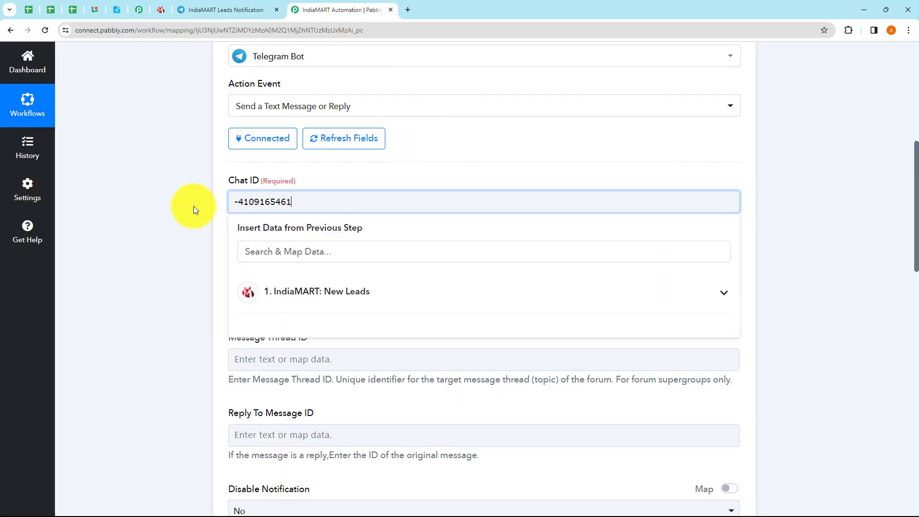
pyautogui.click(189, 208)
# Step: Copy the "Hello Team" lead message template from Online Notepad and paste it into the Text Message field in Pabbly Connect
pyautogui.scroll(-1, 188, 206)
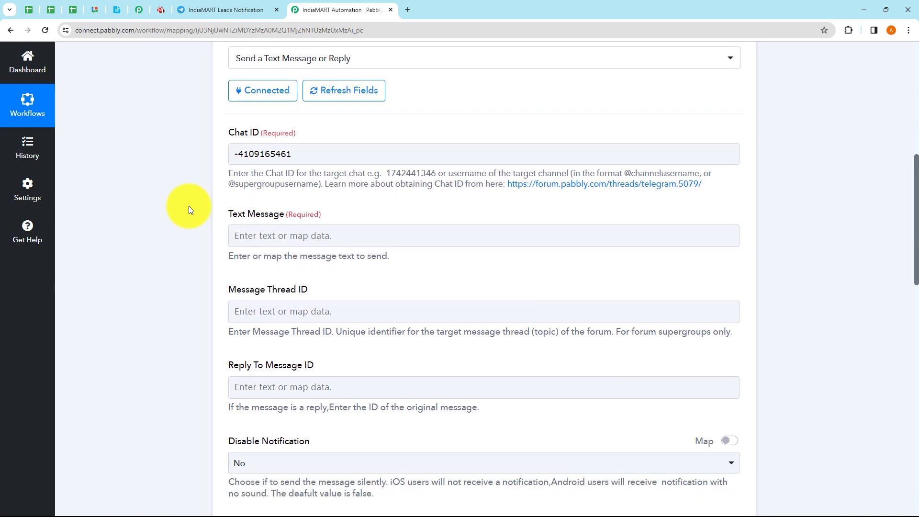
pyautogui.scroll(-2, 426, 229)
pyautogui.click(271, 147)
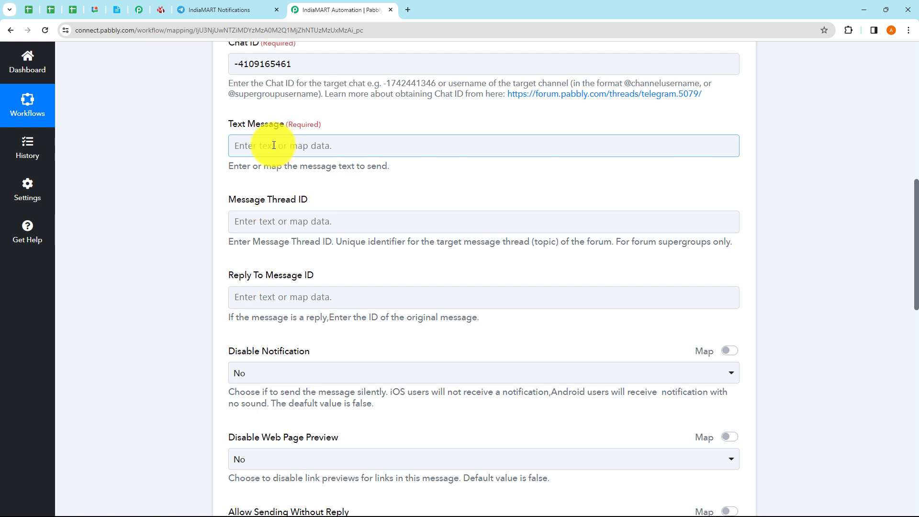
pyautogui.click(117, 17)
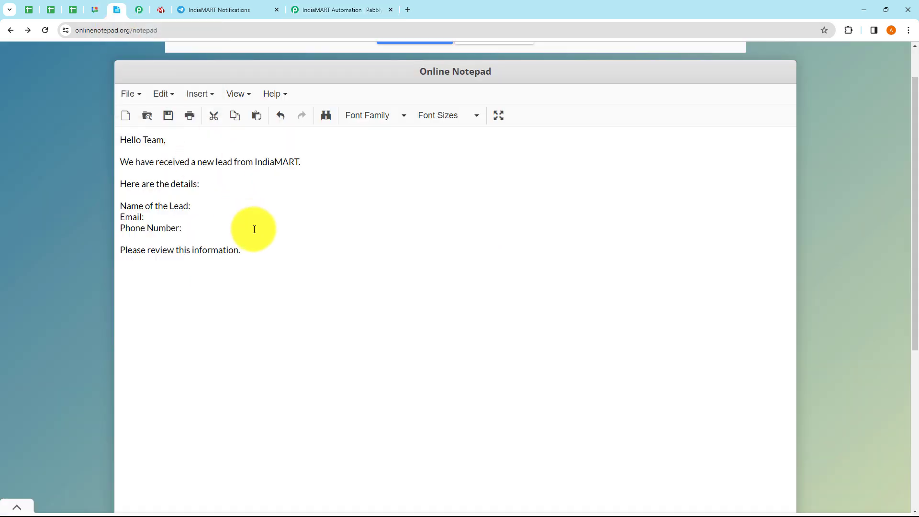
pyautogui.moveTo(258, 251); pyautogui.dragTo(120, 144)
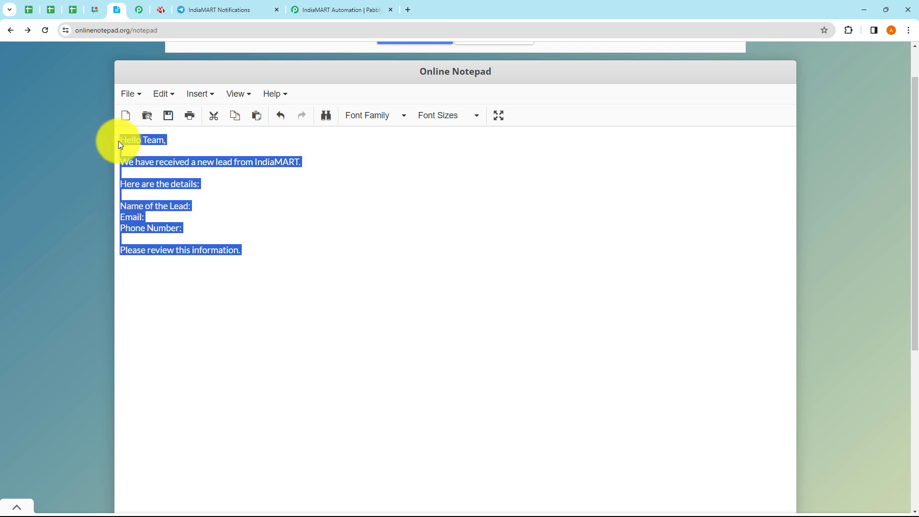
pyautogui.click(289, 224)
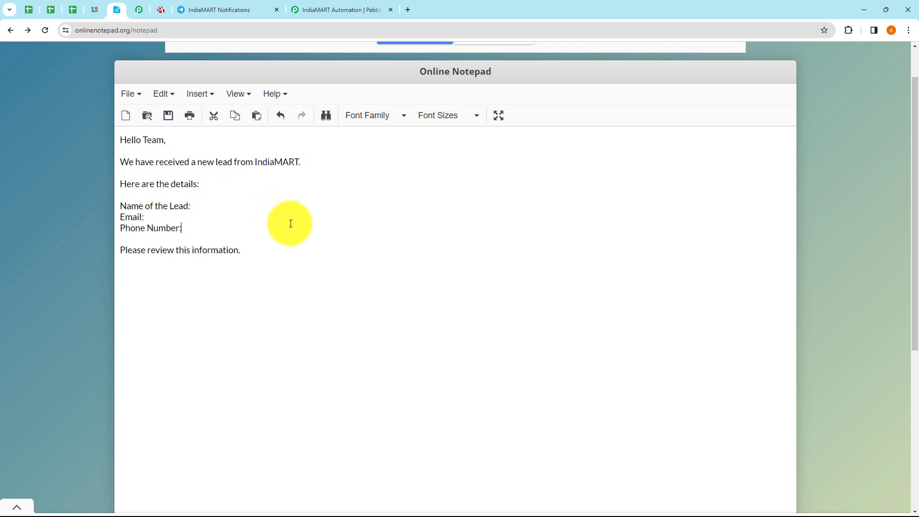
pyautogui.click(315, 17)
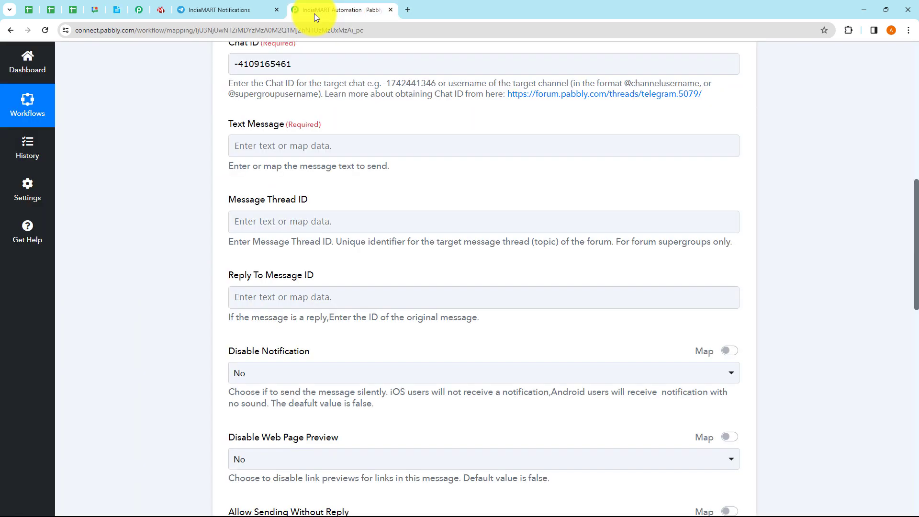
pyautogui.click(253, 149)
pyautogui.write('Hello Team,We have received a new lead from IndiaMART.Here are the details:Name of the Lead: Email: Phone Number:Please review this information.')
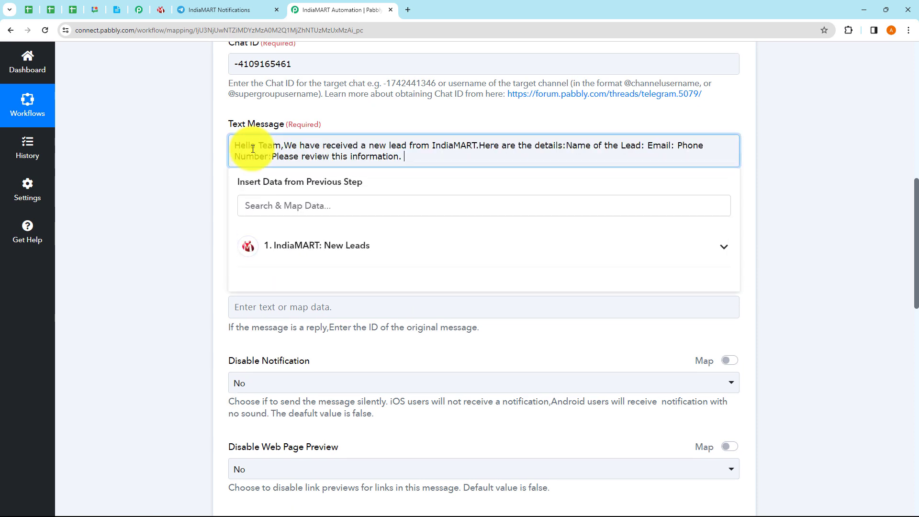
# Step: Break the Text Message into separate lines, with blank lines between the greeting, both intro sentences, the group of three detail labels and the closing sentence
pyautogui.click(284, 146)
pyautogui.press('Return')
pyautogui.press('Return')
pyautogui.click(284, 147)
pyautogui.write(',')
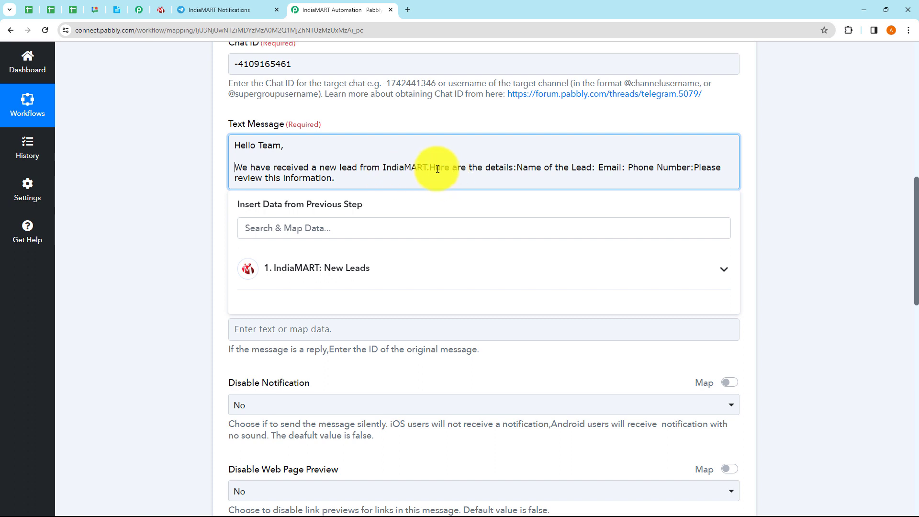
pyautogui.press('Return')
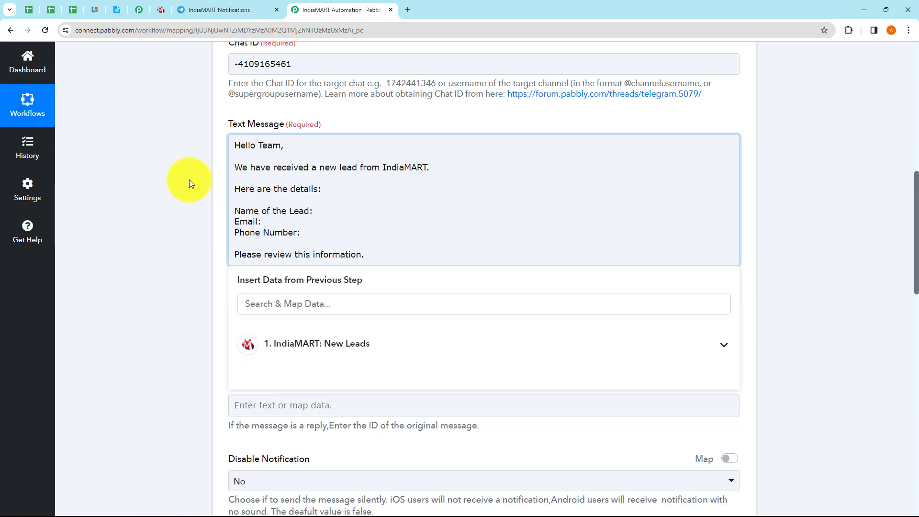
pyautogui.click(189, 180)
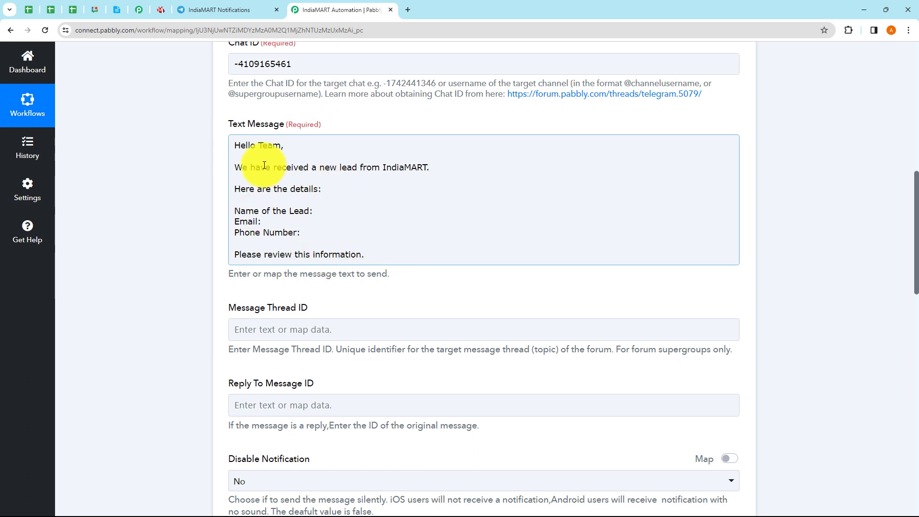
# Step: Map SENDER NAME from the IndiaMART: New Leads step after "Name of the Lead:" in the Text Message
pyautogui.click(352, 290)
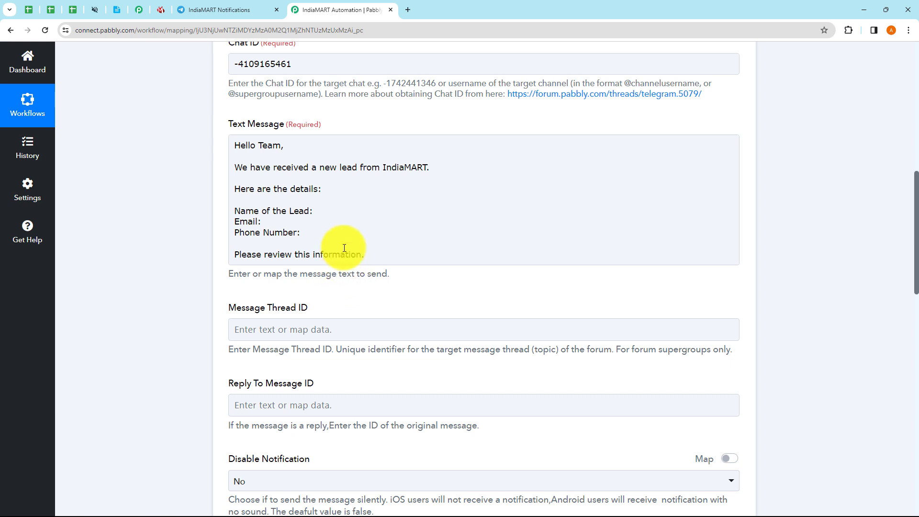
pyautogui.click(336, 234)
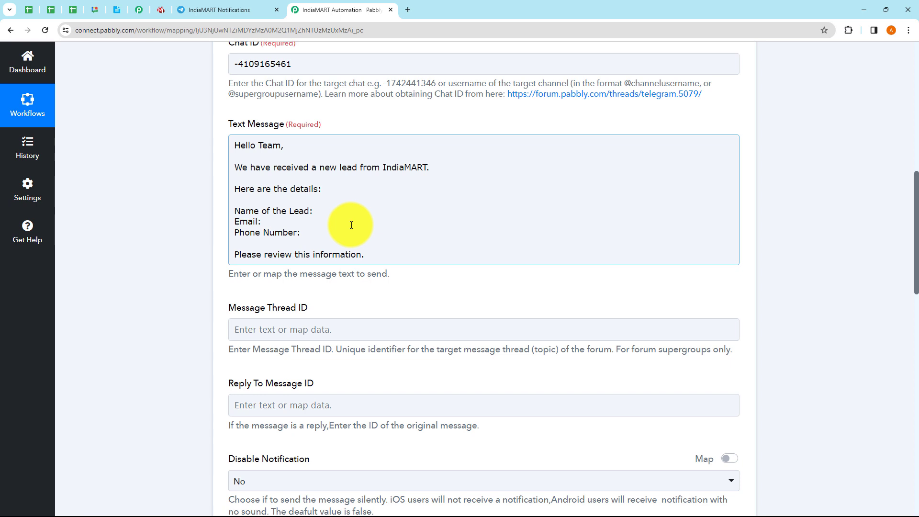
pyautogui.click(326, 214)
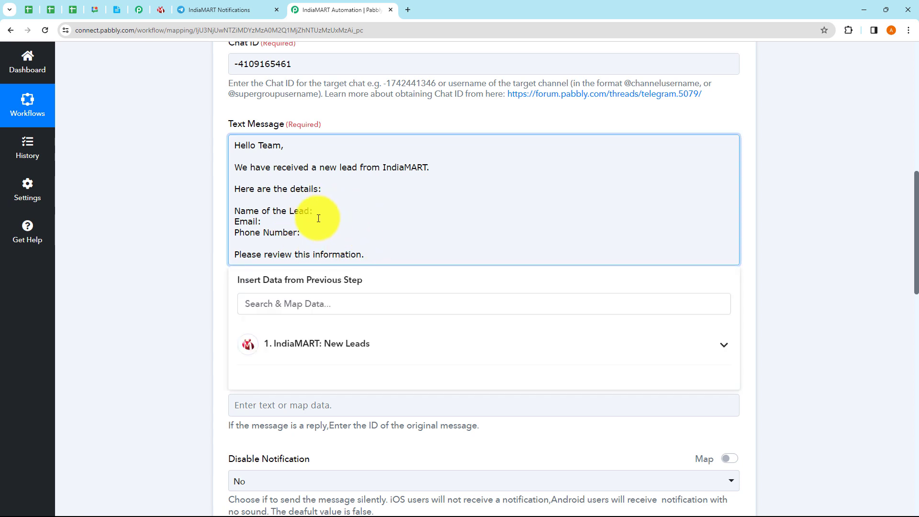
pyautogui.click(324, 345)
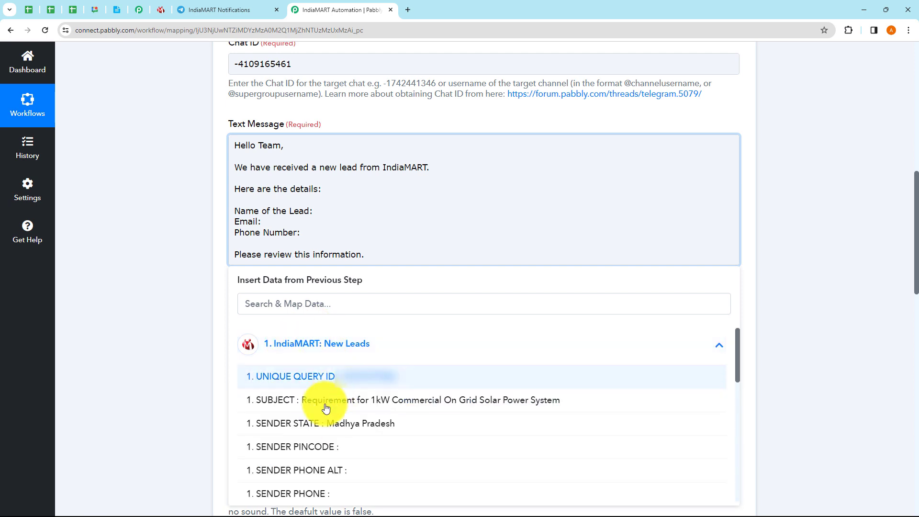
pyautogui.scroll(-2, 383, 397)
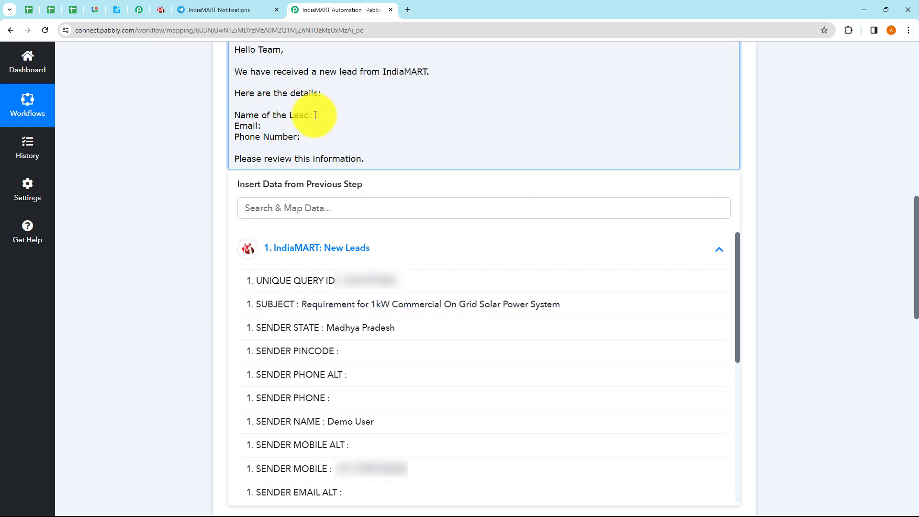
pyautogui.click(352, 425)
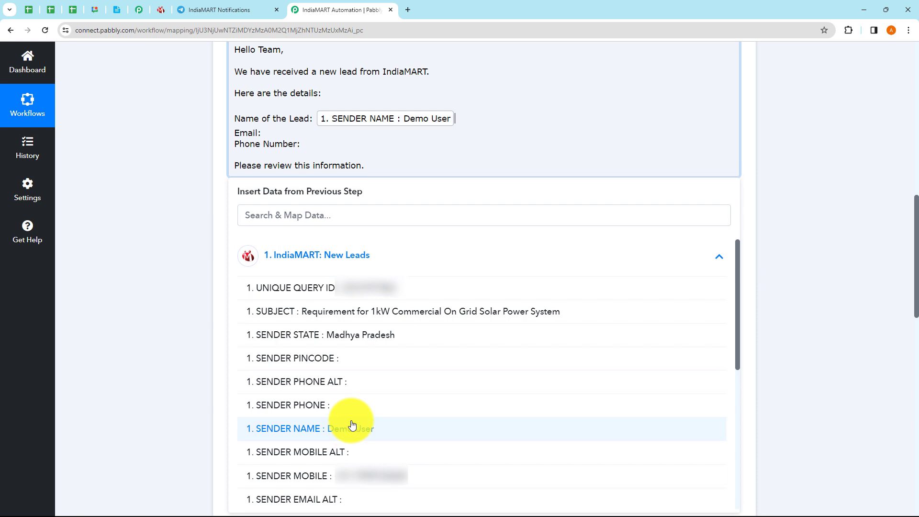
pyautogui.click(187, 285)
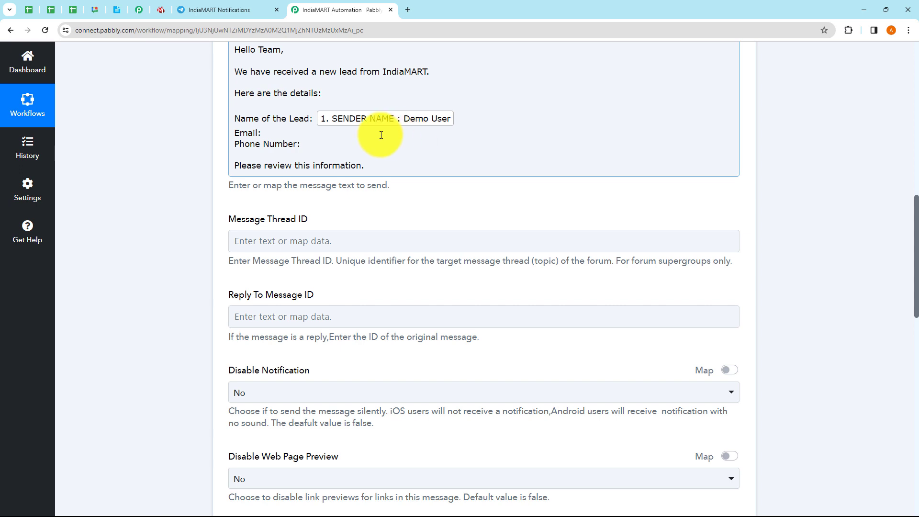
# Step: Search the previous step's data for email and map SENDER EMAIL after "Email:" in the Text Message
pyautogui.click(266, 135)
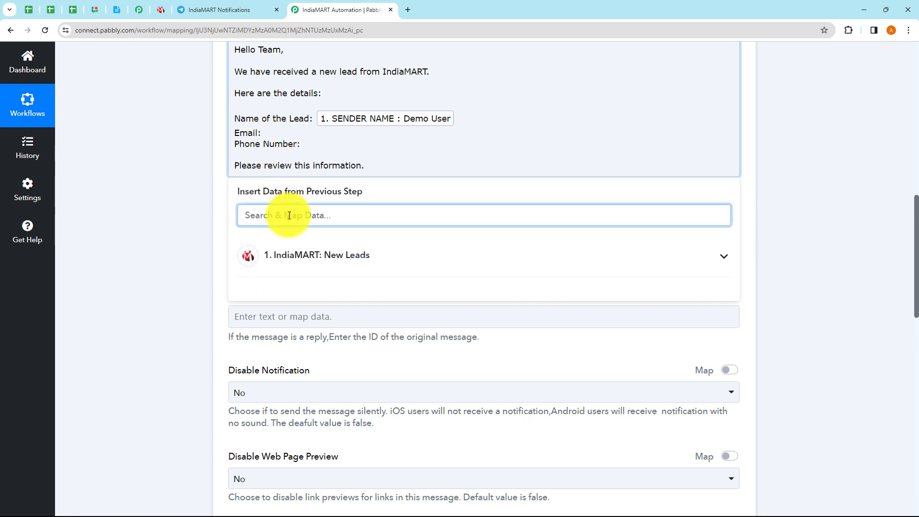
pyautogui.write('email')
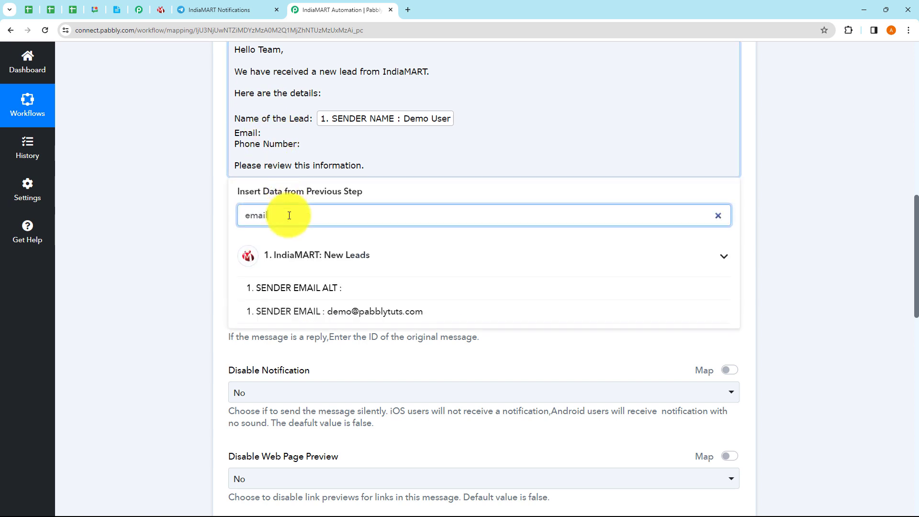
pyautogui.click(363, 320)
pyautogui.click(191, 205)
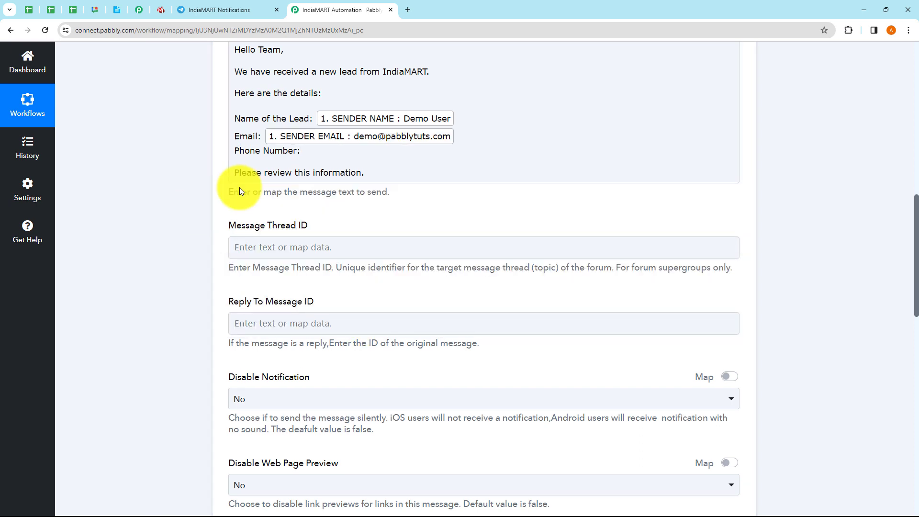
# Step: Search the previous step's data for mobile and map SENDER MOBILE after "Phone Number:" in the Text Message
pyautogui.click(309, 152)
pyautogui.click(308, 221)
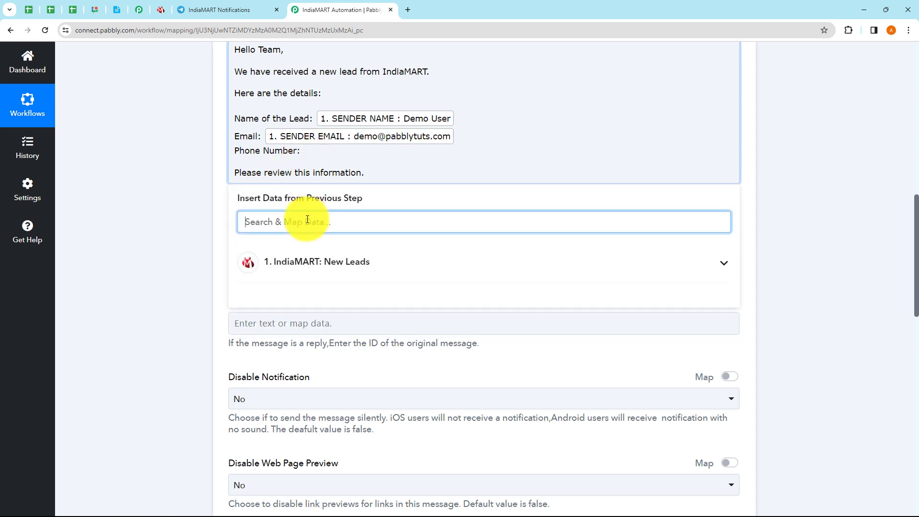
pyautogui.write('mobile')
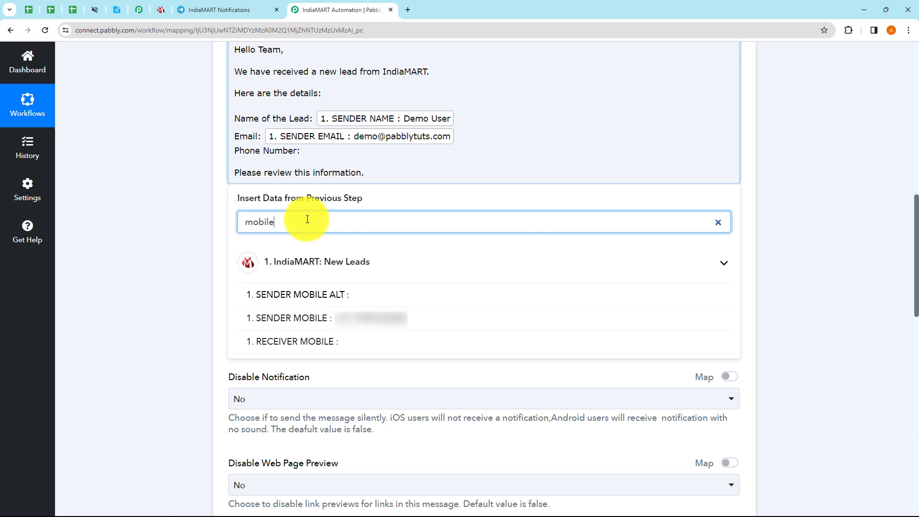
pyautogui.click(339, 317)
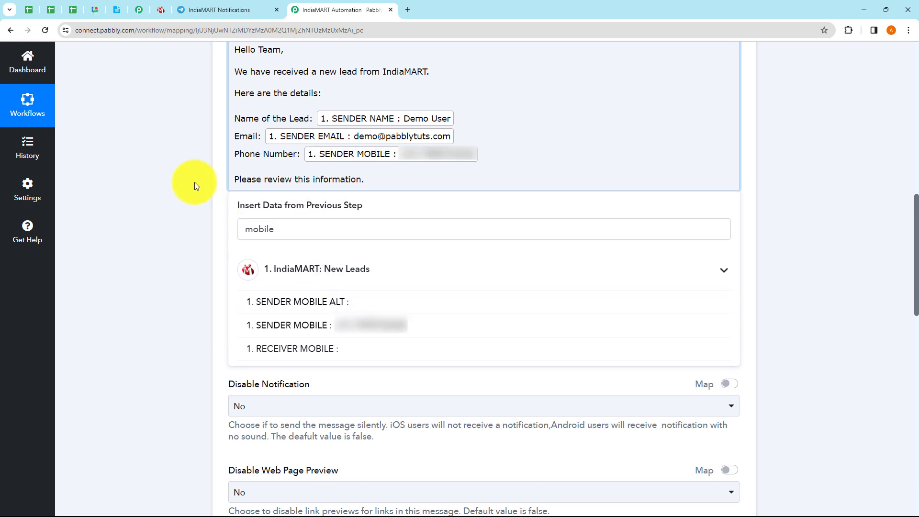
pyautogui.click(195, 186)
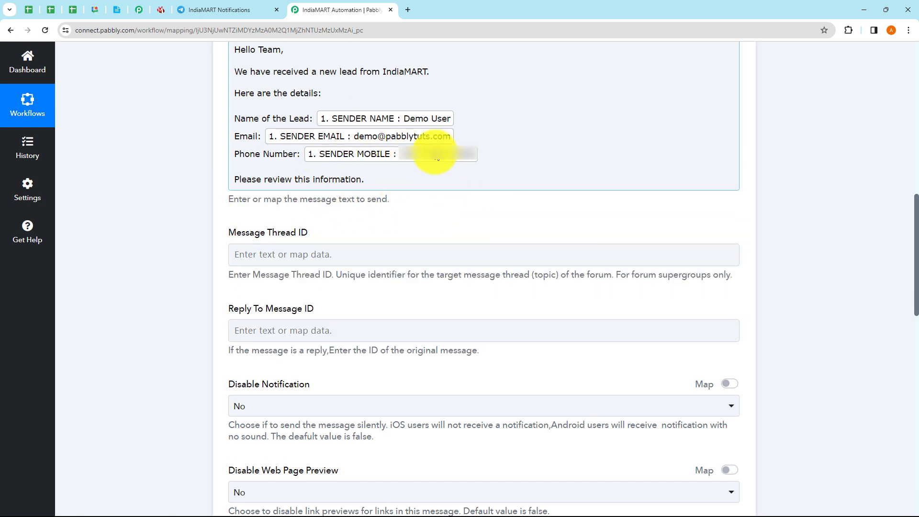
# Step: Review the Telegram Bot action's remaining settings, including the Disable Notification and Parse Mode choices
pyautogui.scroll(-3, 868, 254)
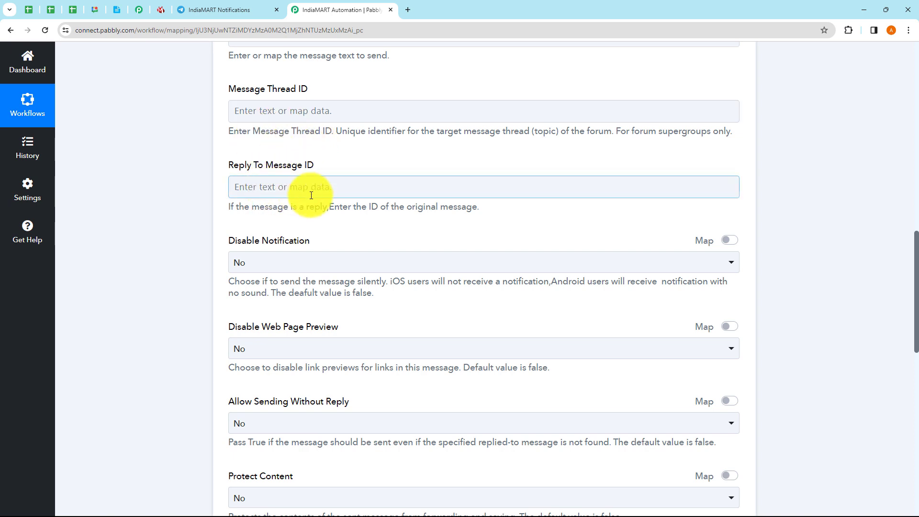
pyautogui.scroll(-1, 311, 195)
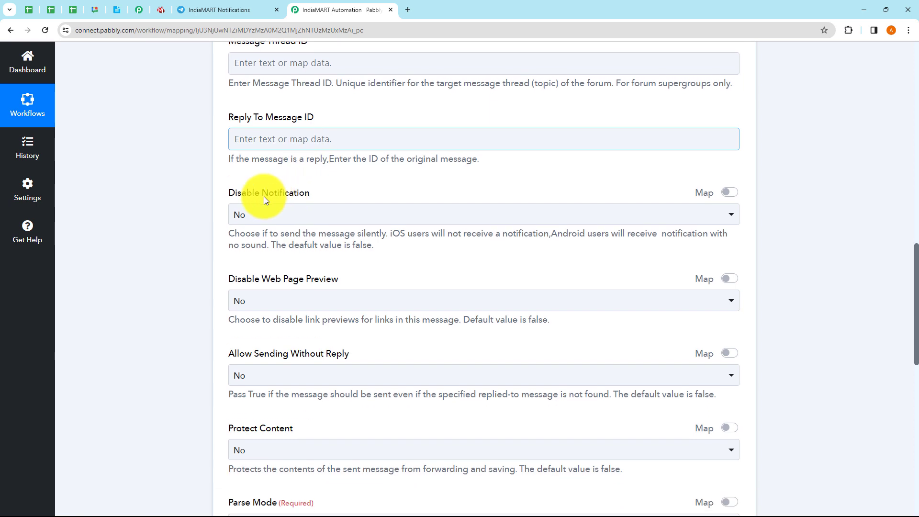
pyautogui.click(294, 215)
pyautogui.click(183, 211)
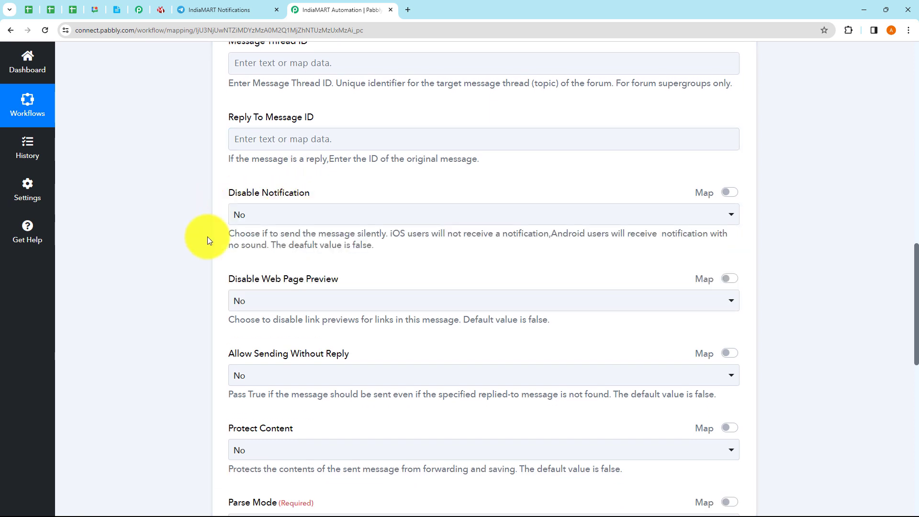
pyautogui.scroll(-6, 304, 309)
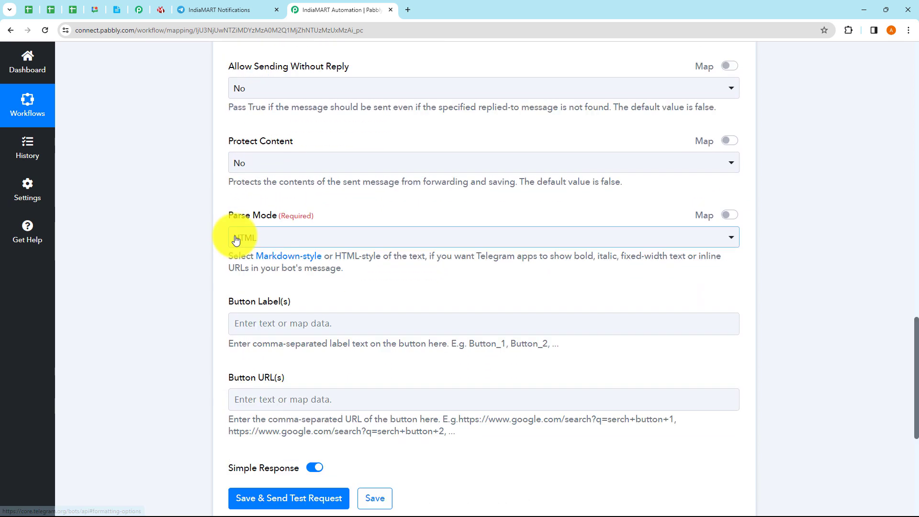
pyautogui.click(268, 240)
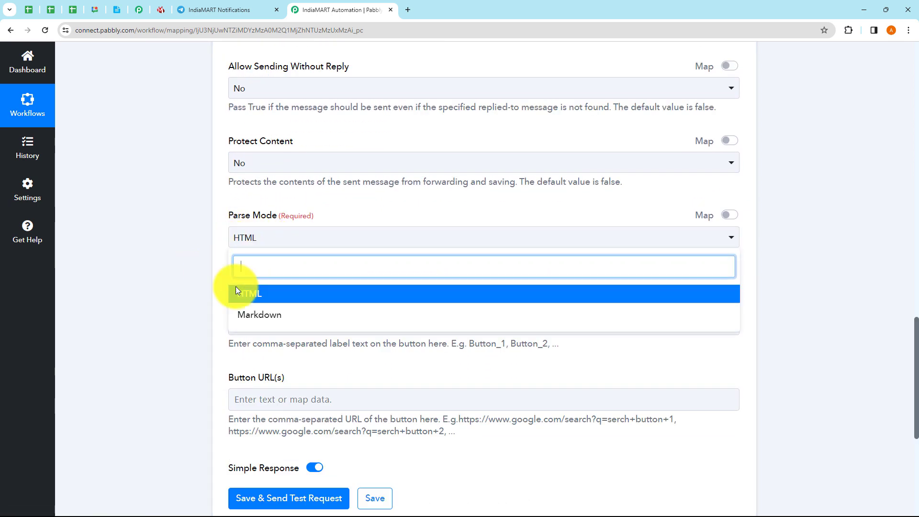
pyautogui.click(201, 272)
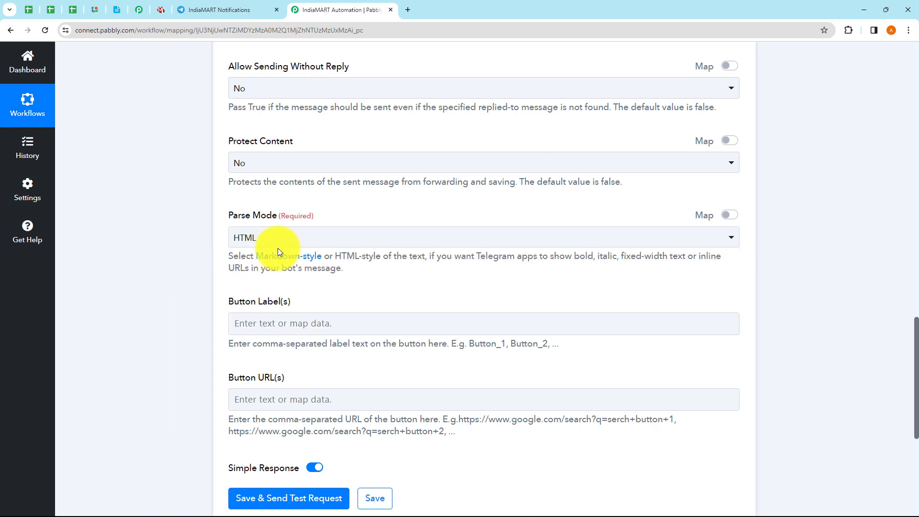
# Step: Save the Telegram Bot action and send a test request with the mapped lead details
pyautogui.scroll(-6, 271, 248)
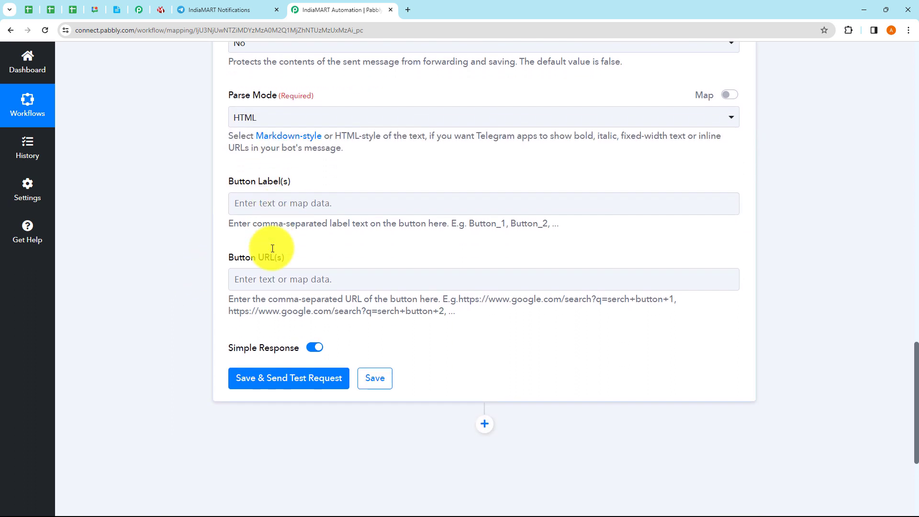
pyautogui.click(276, 224)
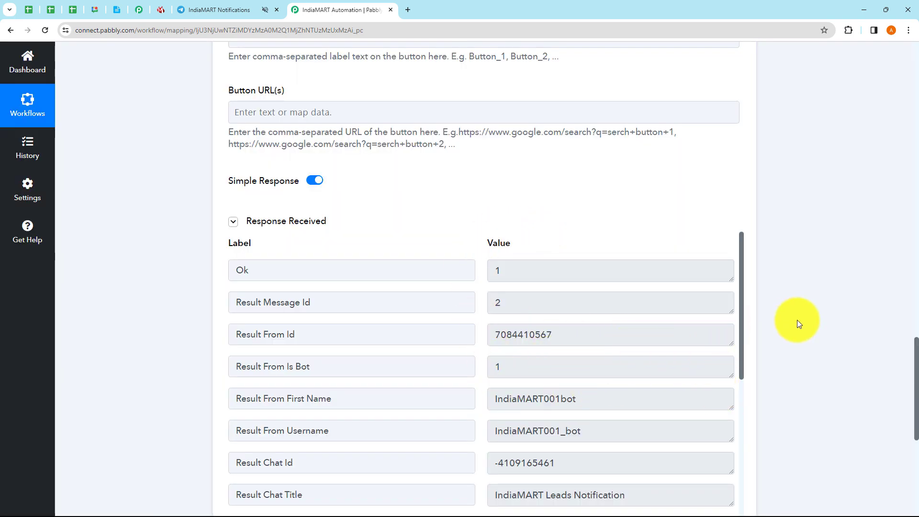
# Step: Examine the Telegram Bot action's received response, enlarging the Result Text value to read the whole message
pyautogui.scroll(1, 796, 322)
pyautogui.scroll(-1, 728, 285)
pyautogui.scroll(-1, 727, 285)
pyautogui.scroll(-2, 763, 320)
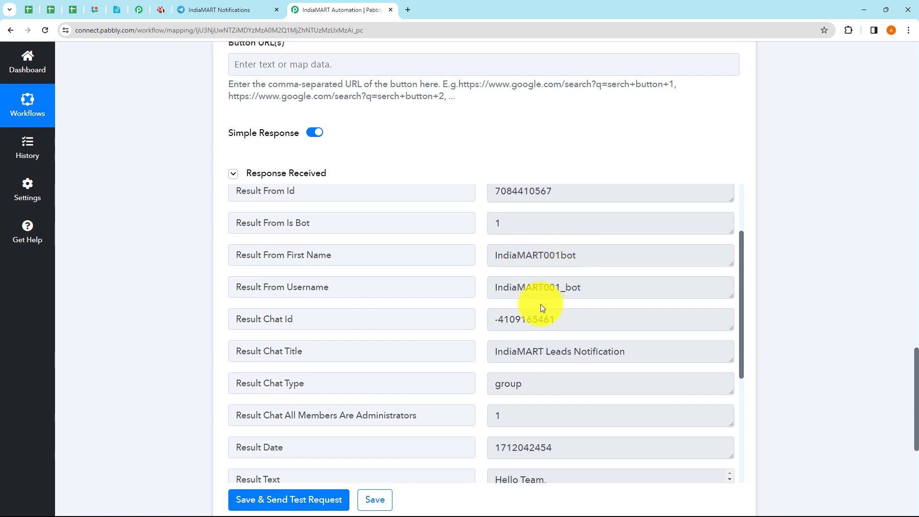
pyautogui.scroll(-1, 560, 345)
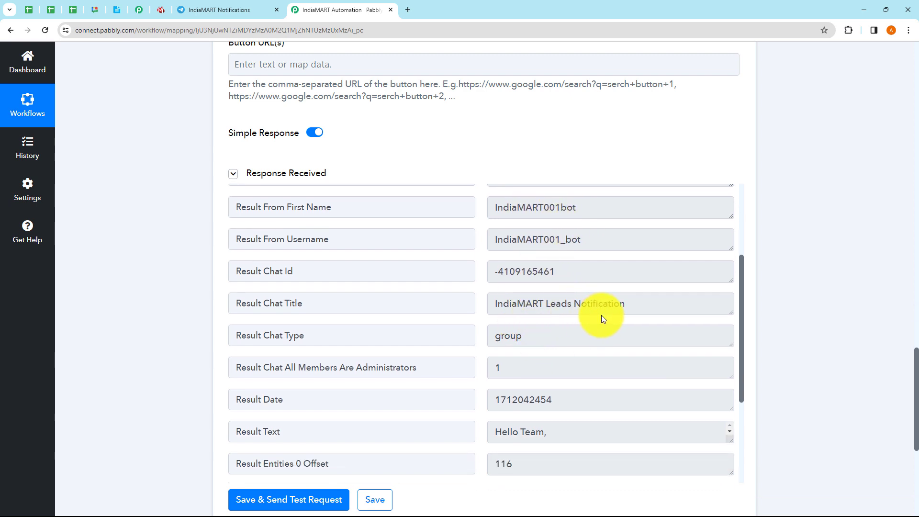
pyautogui.scroll(-1, 589, 320)
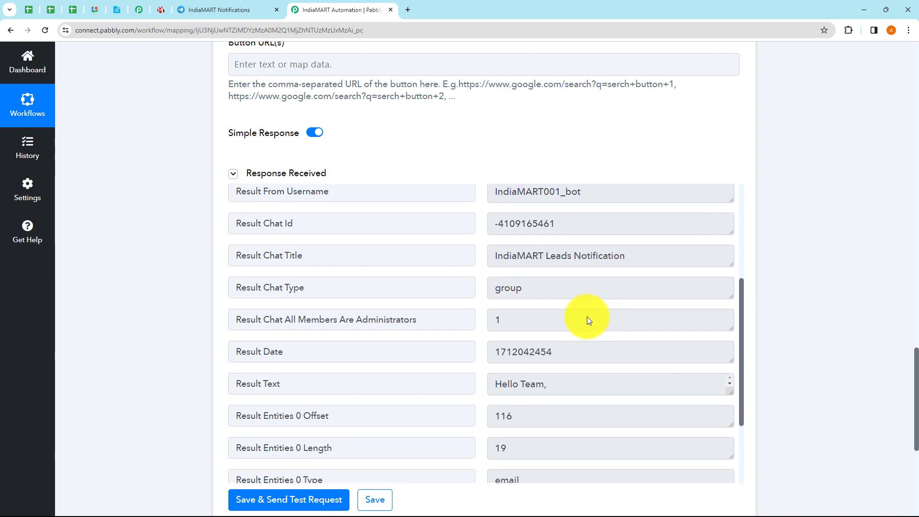
pyautogui.scroll(-2, 587, 317)
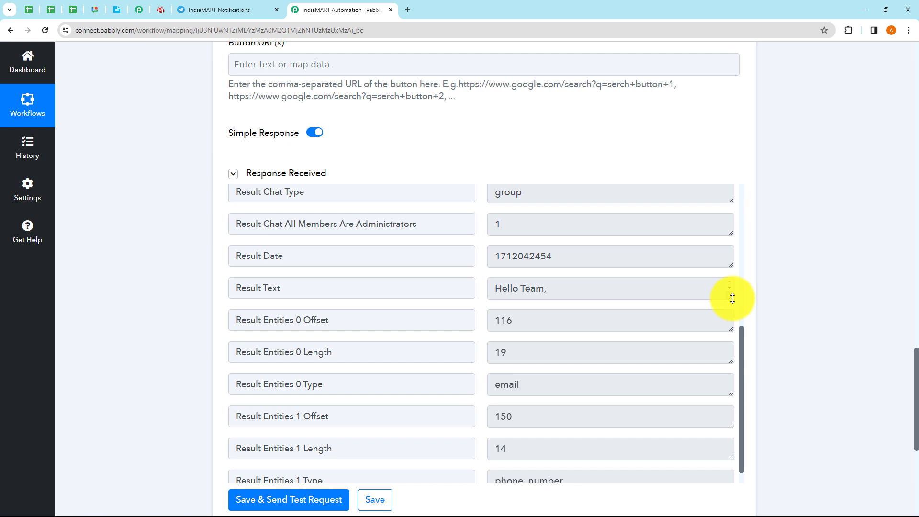
pyautogui.moveTo(732, 298); pyautogui.dragTo(731, 448)
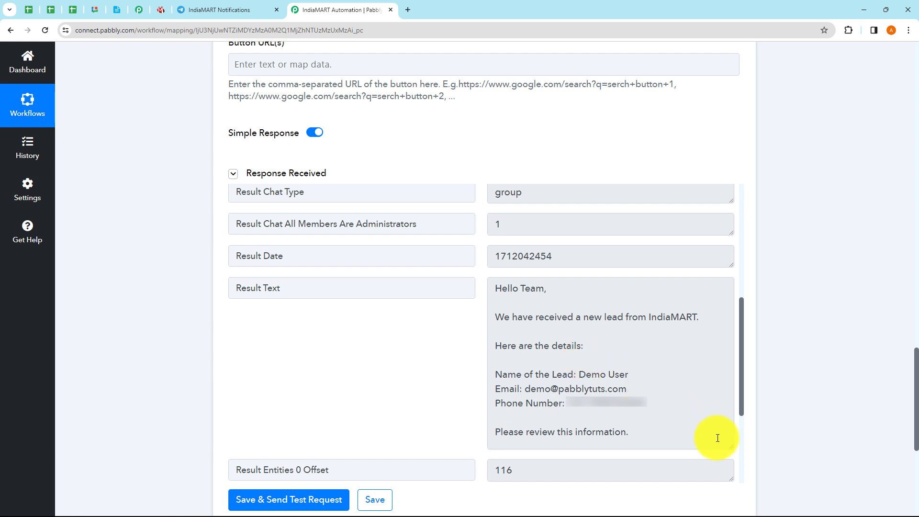
pyautogui.scroll(-1, 497, 394)
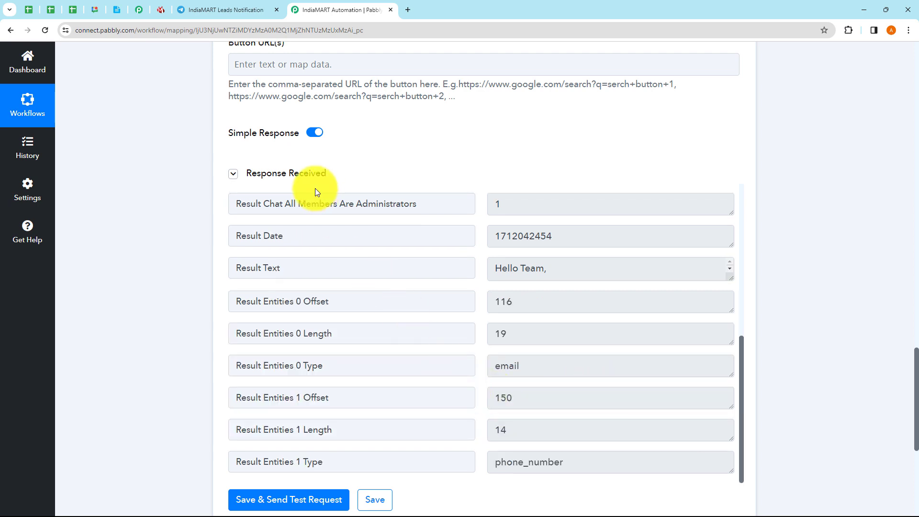
# Step: Switch to Telegram and check the IndiaMART Leads Notification group for the bot's test message
pyautogui.click(220, 10)
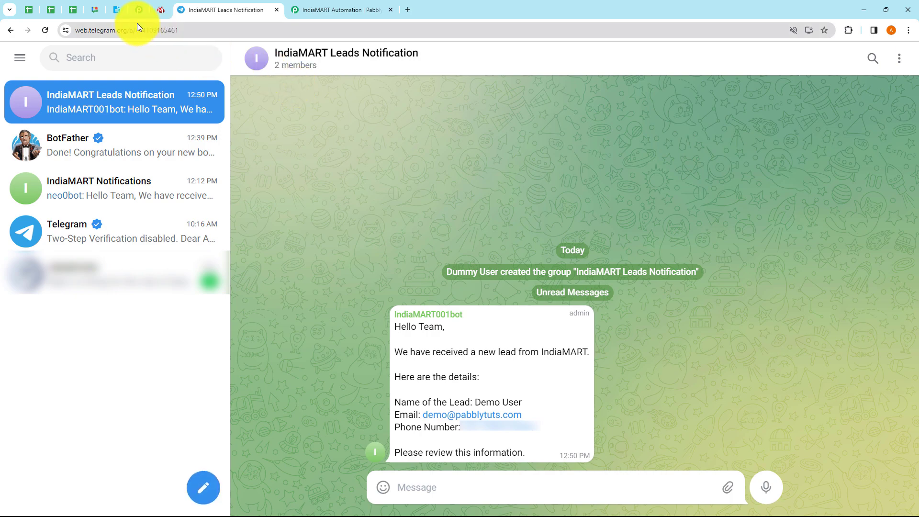
pyautogui.moveTo(154, 16)
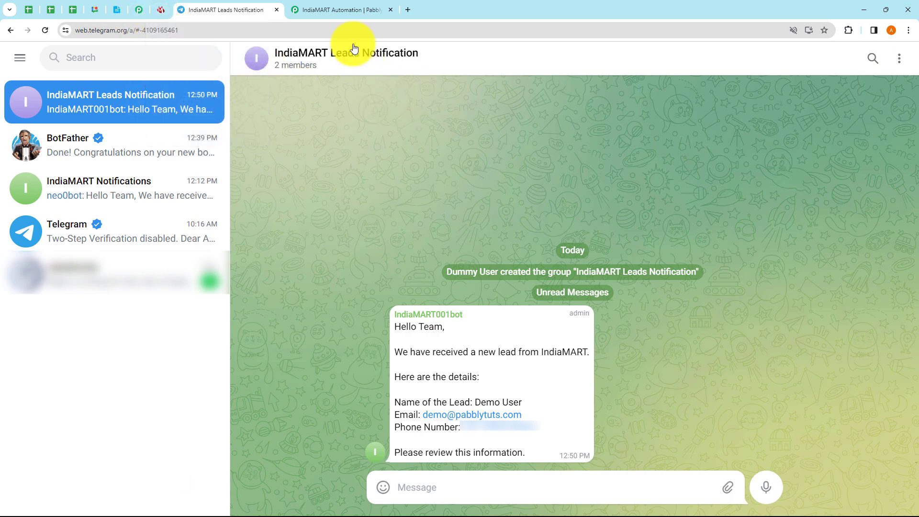
# Step: Return to the IndiaMART Automation workflow in Pabbly Connect and collapse the Telegram Bot action
pyautogui.click(347, 10)
pyautogui.scroll(15, 782, 273)
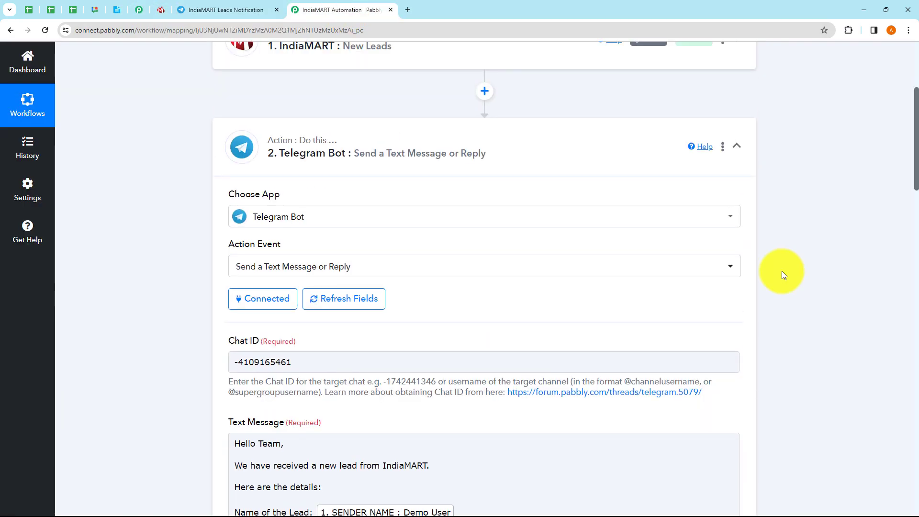
pyautogui.scroll(2, 617, 271)
pyautogui.click(542, 345)
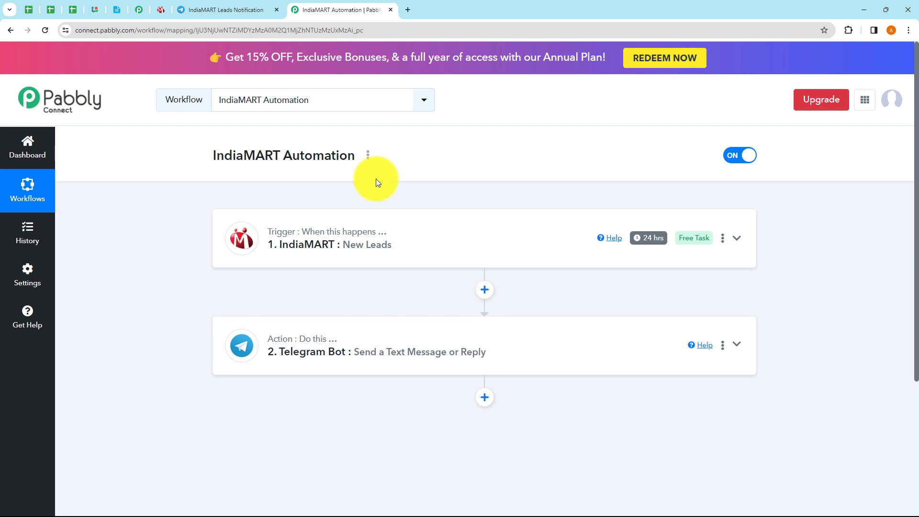
# Step: Show the IndiaMART Automation workflow's share link, select the link text, and close the Share Workflow dialog
pyautogui.click(368, 158)
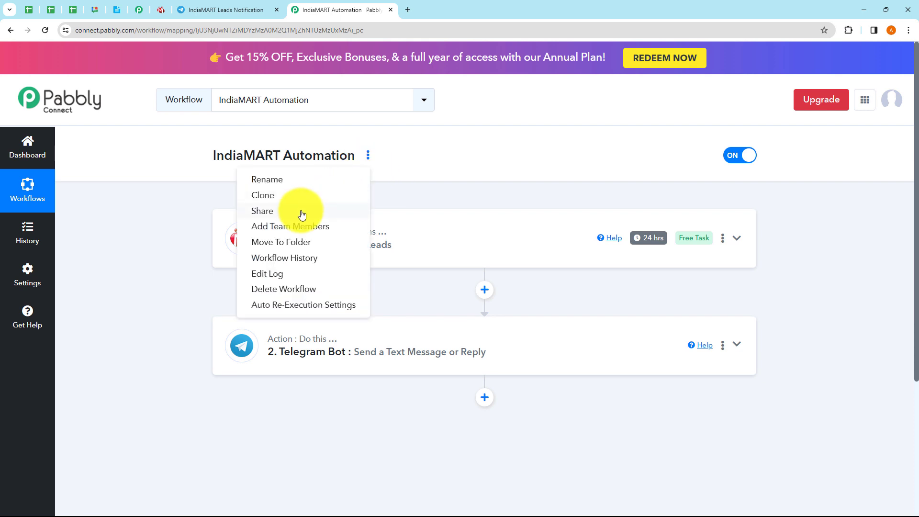
pyautogui.click(302, 211)
pyautogui.moveTo(309, 288); pyautogui.dragTo(589, 288)
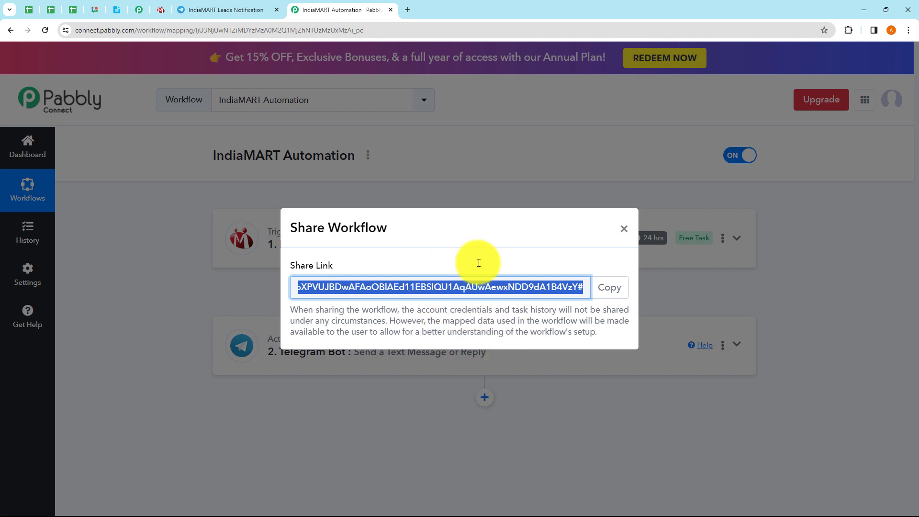
pyautogui.click(624, 229)
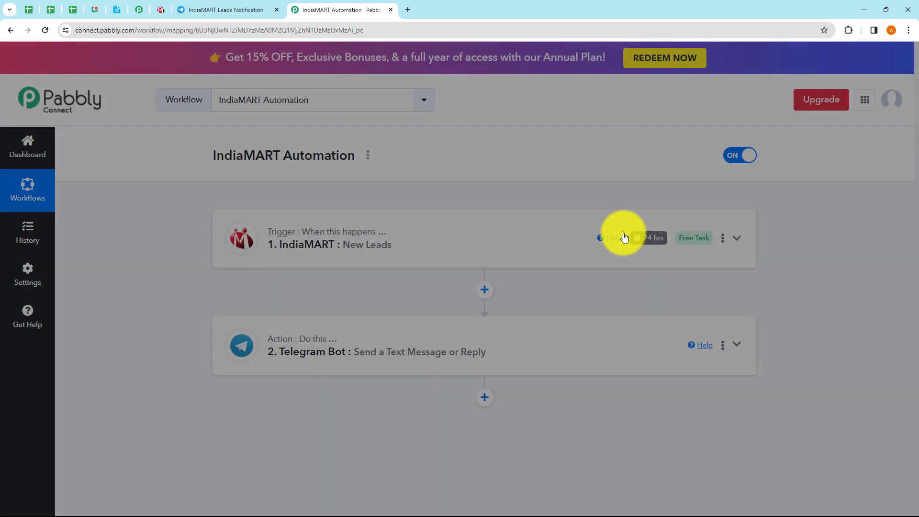